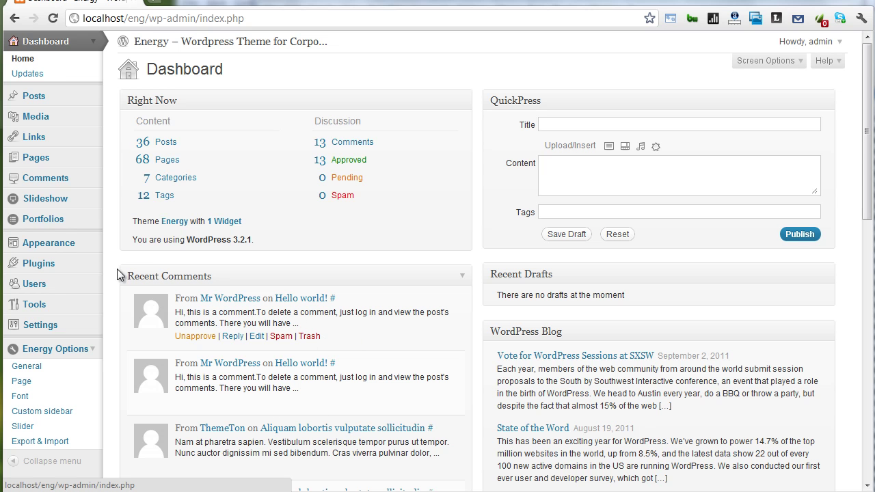
Expand and collapse the Slideshow and Portfolios admin submenus.
left_click(92, 205)
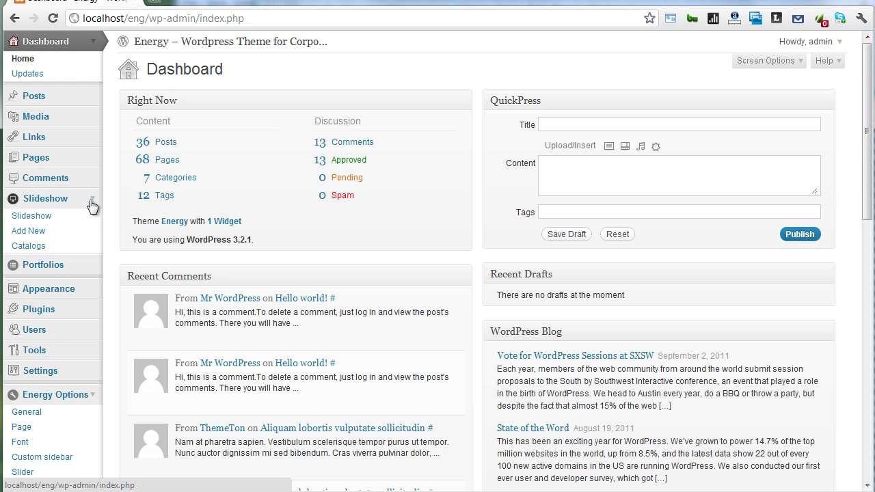
left_click(93, 207)
left_click(95, 219)
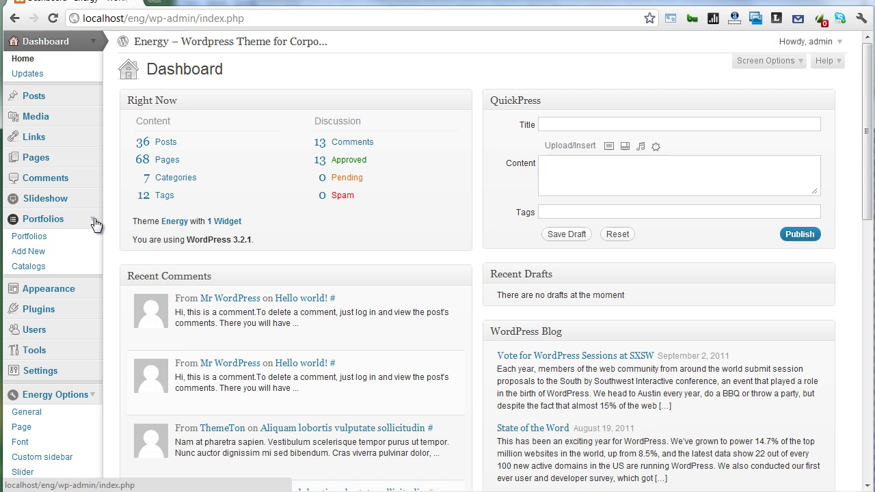
left_click(95, 220)
scroll(75, 233, "down", 2)
scroll(38, 232, "up", 1)
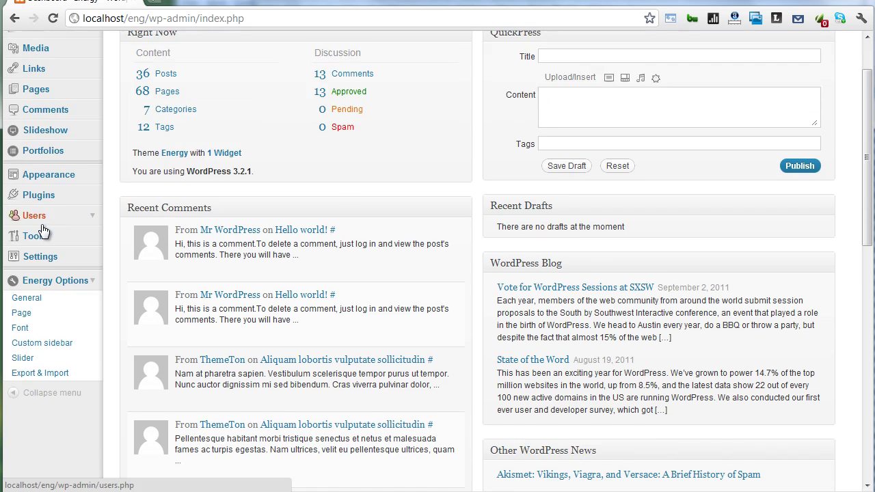
scroll(48, 274, "up", 1)
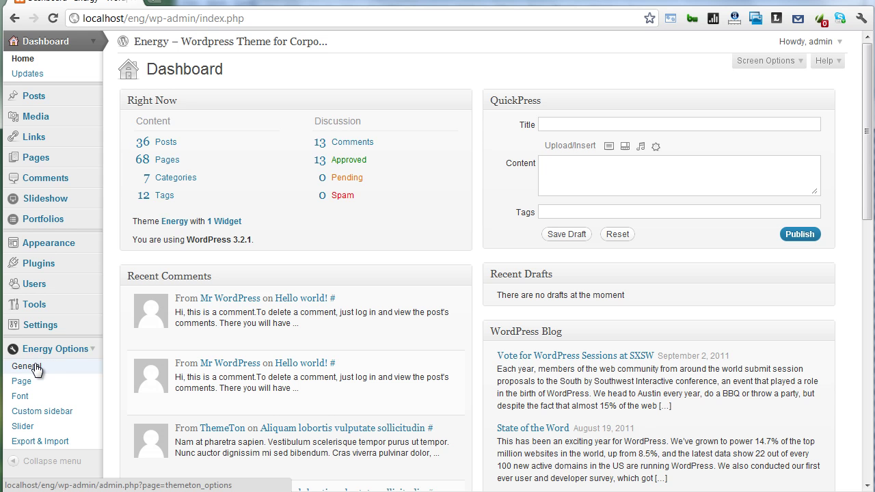
Open Energy Options > General and glance at the Additional options tab.
left_click(34, 368)
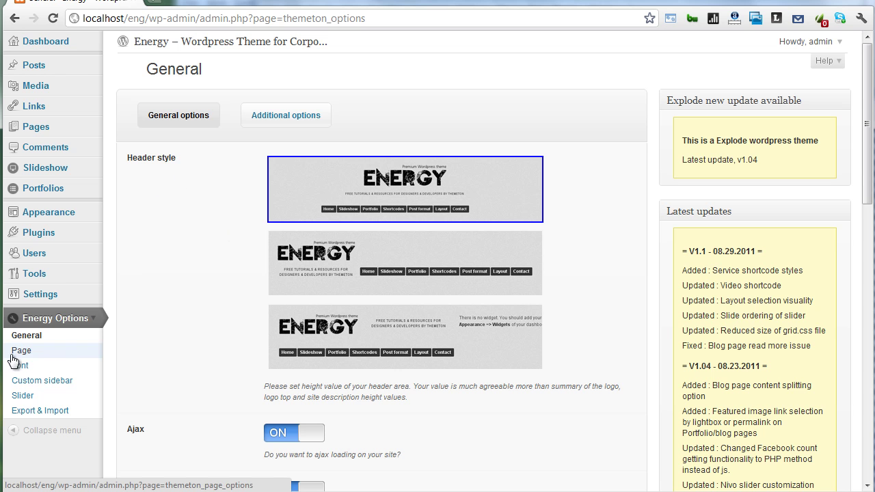
scroll(231, 224, "down", 4)
scroll(232, 224, "up", 4)
left_click(294, 114)
left_click(205, 113)
scroll(236, 181, "down", 3)
scroll(236, 181, "up", 3)
scroll(236, 181, "down", 5)
scroll(242, 196, "down", 5)
scroll(243, 199, "down", 2)
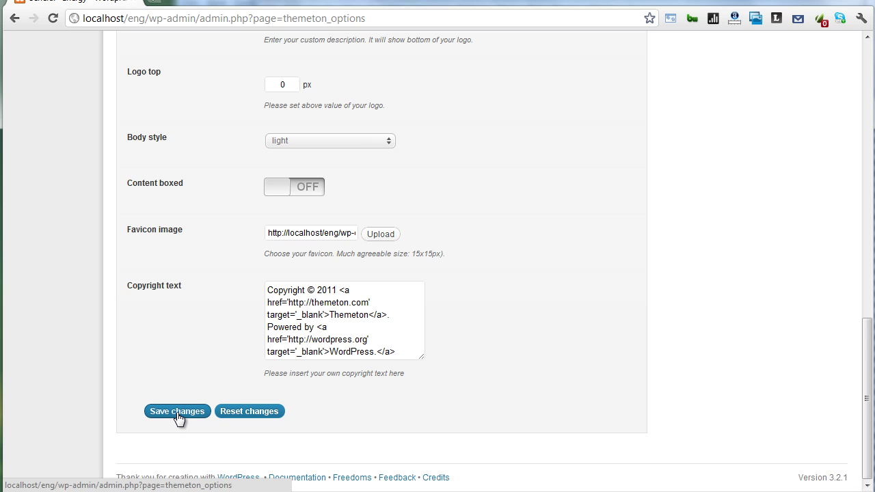
Scroll back up the General options and highlight the V1.1 update notes.
scroll(191, 379, "up", 4)
scroll(191, 377, "up", 3)
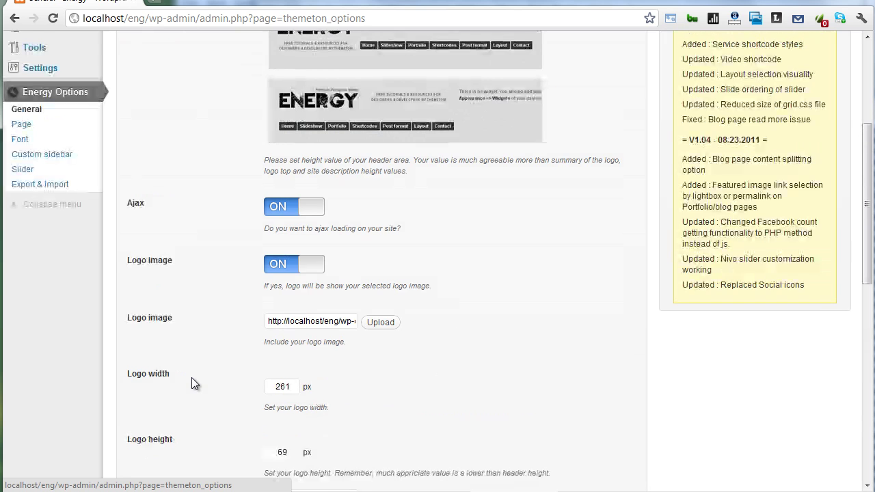
scroll(193, 376, "up", 1)
scroll(194, 376, "down", 10)
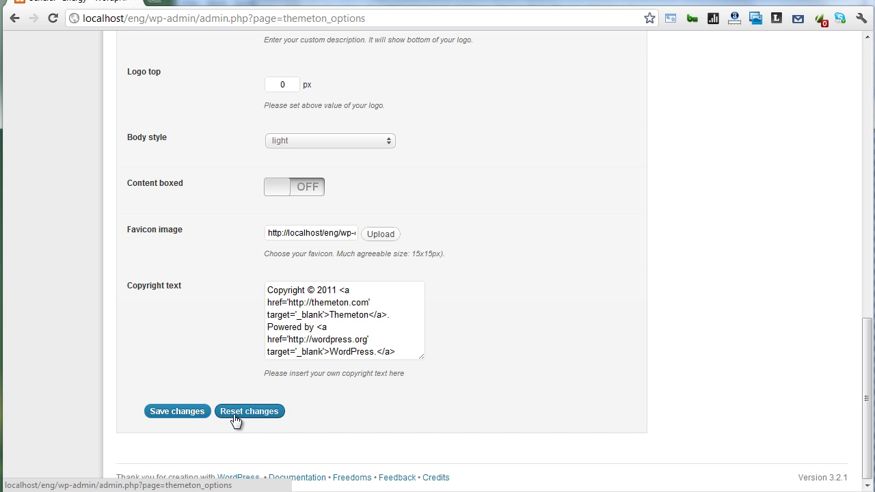
scroll(291, 338, "up", 5)
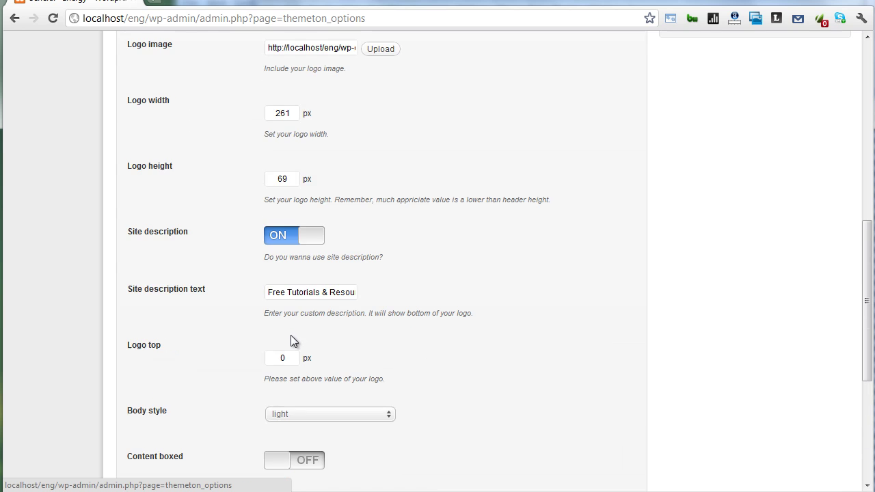
scroll(290, 338, "up", 5)
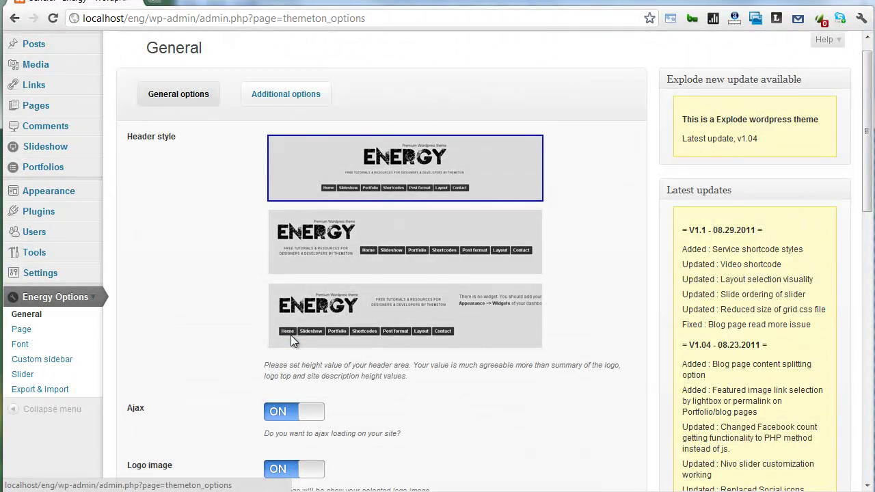
scroll(291, 337, "up", 1)
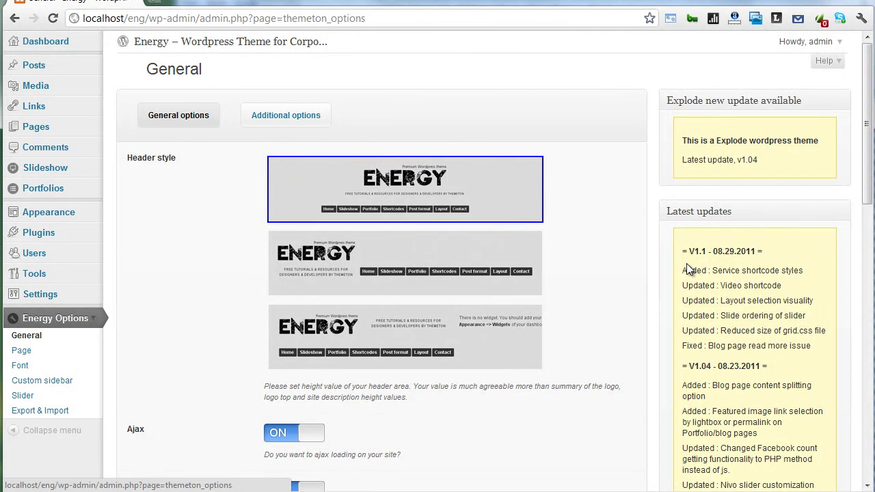
left_click_drag(683, 270, 788, 345)
Try the logo-left and centred header styles and glance at the live site.
left_click(394, 269)
left_click(395, 208)
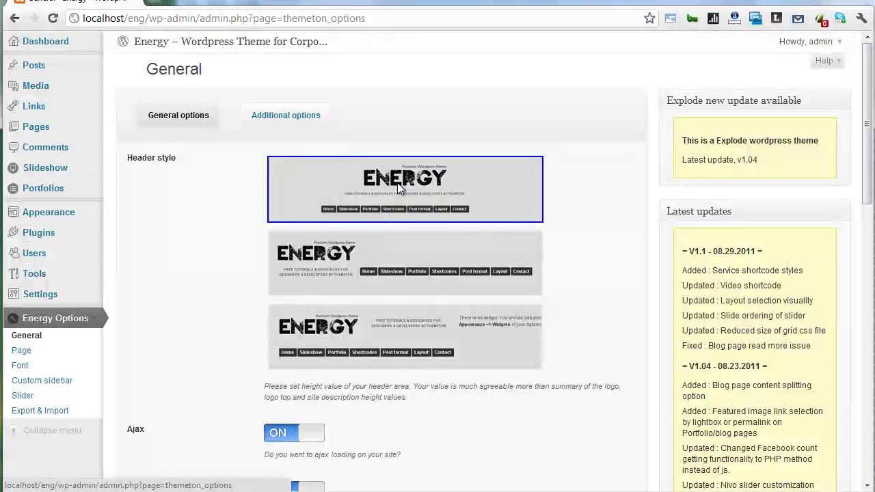
left_click(216, 41)
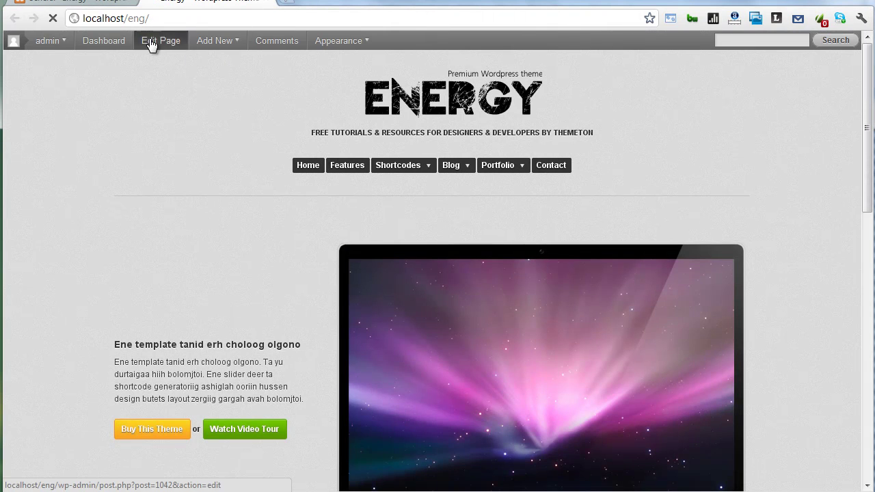
left_click(75, 5)
Select the logo-left header style, save, and reload the live site to confirm.
left_click(377, 282)
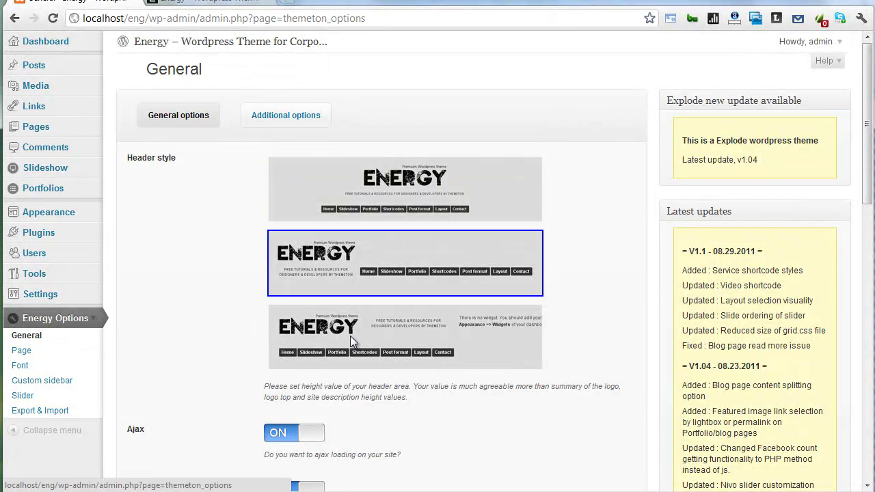
scroll(362, 302, "down", 4)
scroll(352, 216, "up", 4)
scroll(355, 176, "down", 5)
scroll(308, 270, "down", 4)
scroll(201, 387, "down", 2)
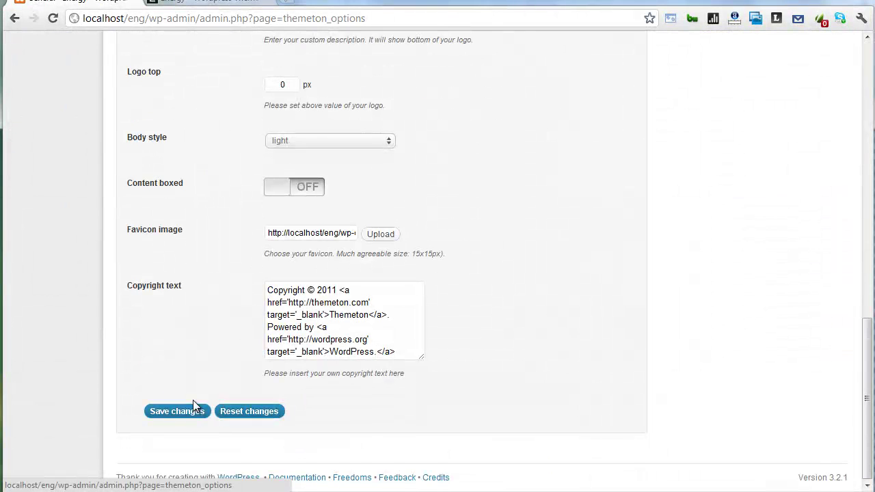
left_click(193, 408)
left_click(201, 6)
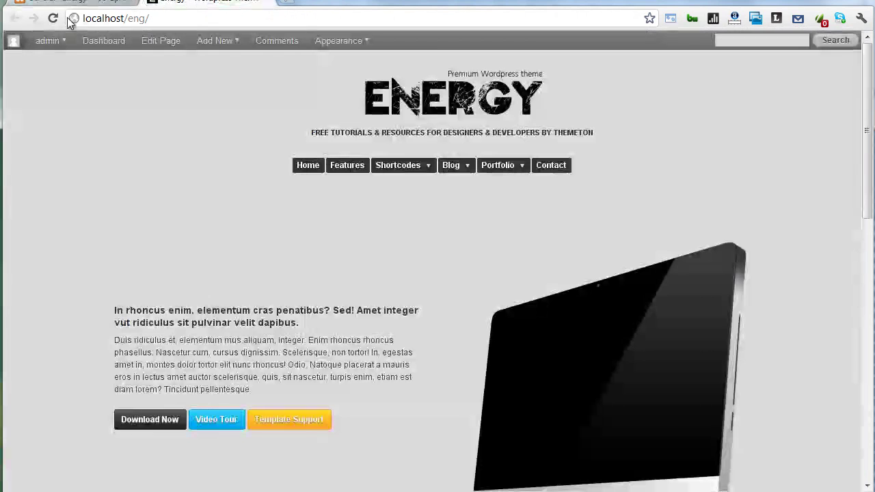
left_click(53, 18)
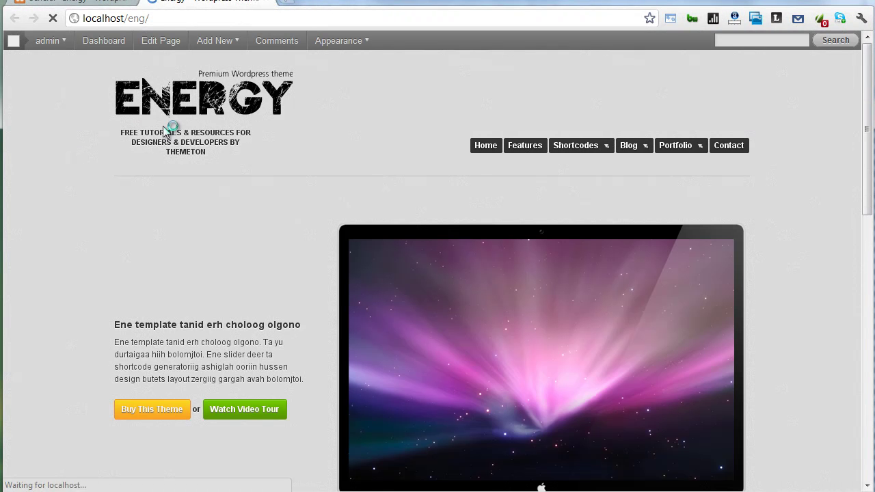
left_click(122, 5)
Toggle the logo image off and on to review the logo settings.
scroll(282, 219, "up", 5)
scroll(282, 219, "up", 5)
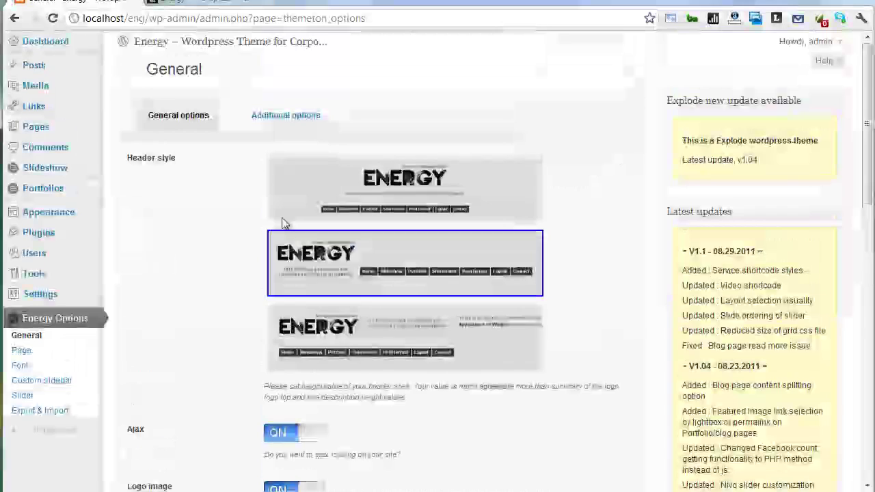
scroll(282, 219, "down", 1)
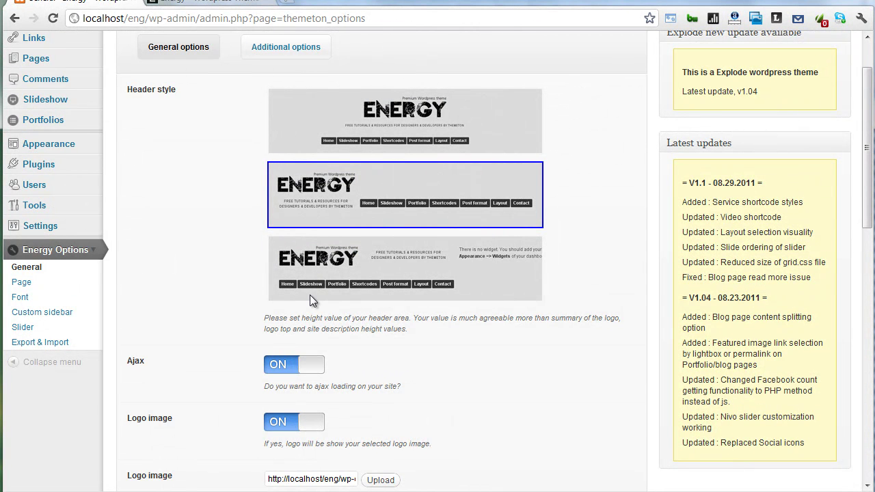
scroll(309, 295, "down", 1)
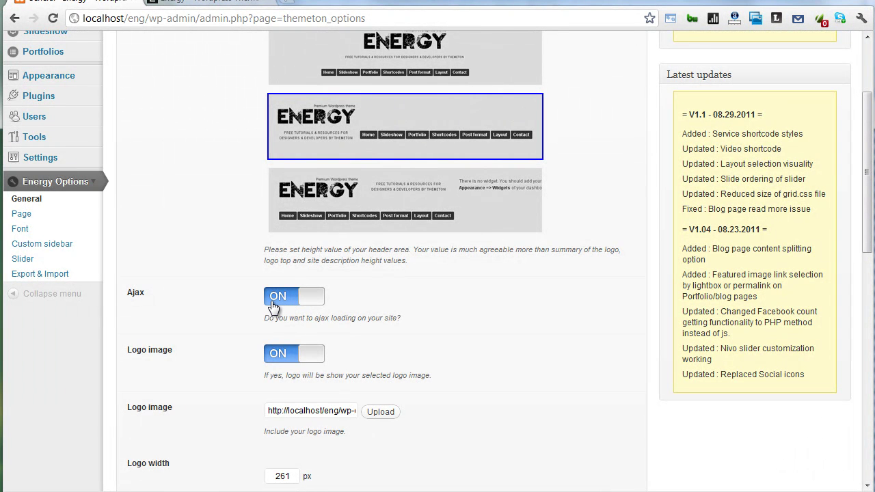
left_click(290, 356)
left_click(290, 355)
scroll(290, 348, "down", 2)
left_click(291, 224)
left_click(291, 225)
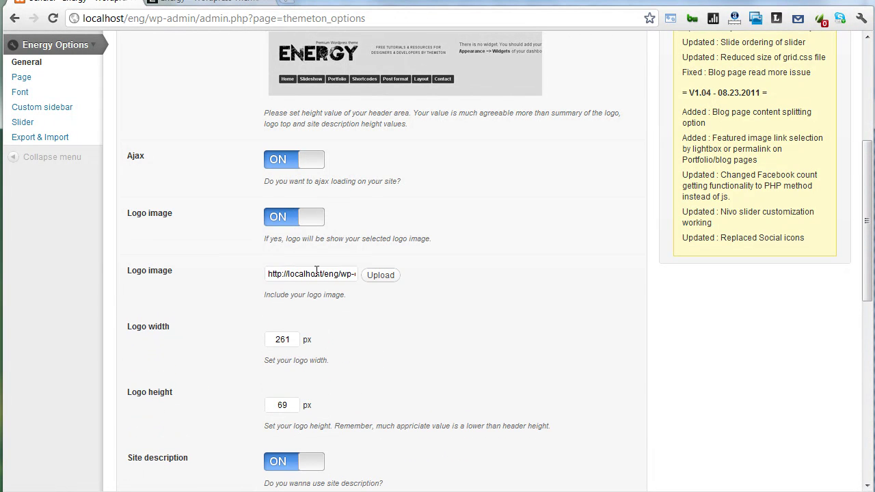
left_click_drag(317, 276, 333, 273)
left_click(458, 285)
Change the logo height to 169, save, and reload the live site.
left_click(281, 403)
left_click_drag(278, 405, 294, 406)
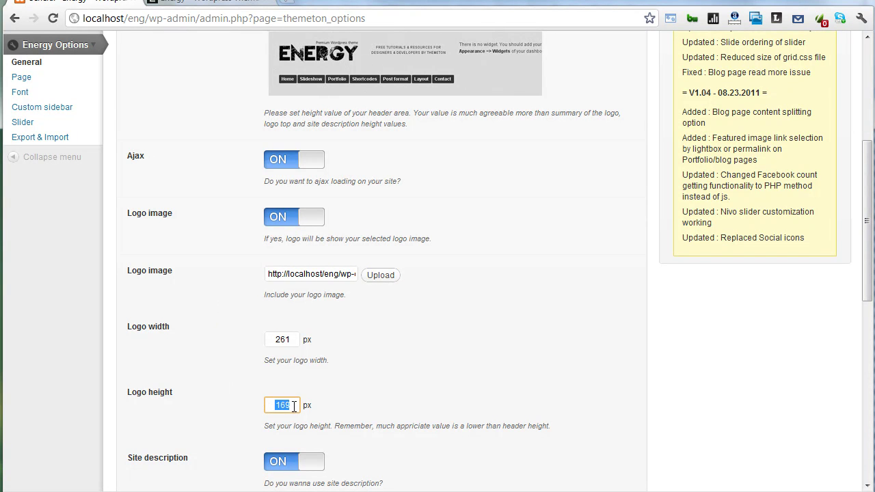
left_click(240, 407)
scroll(266, 405, "down", 8)
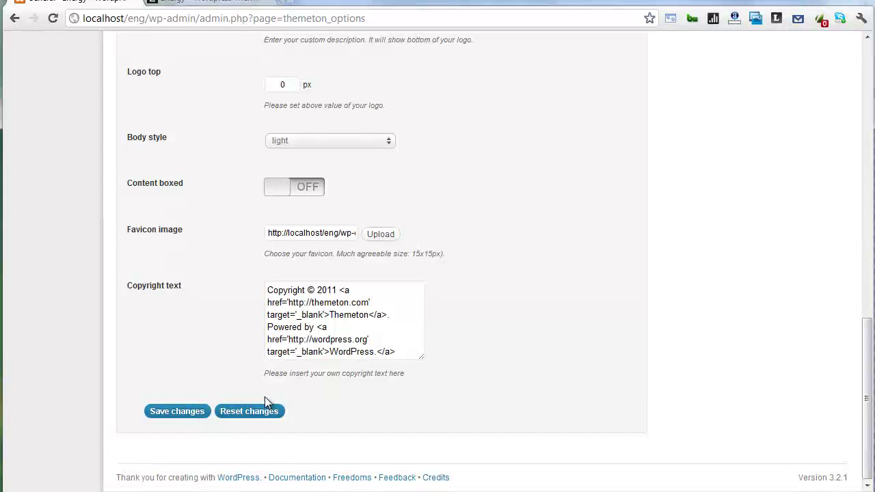
left_click(179, 414)
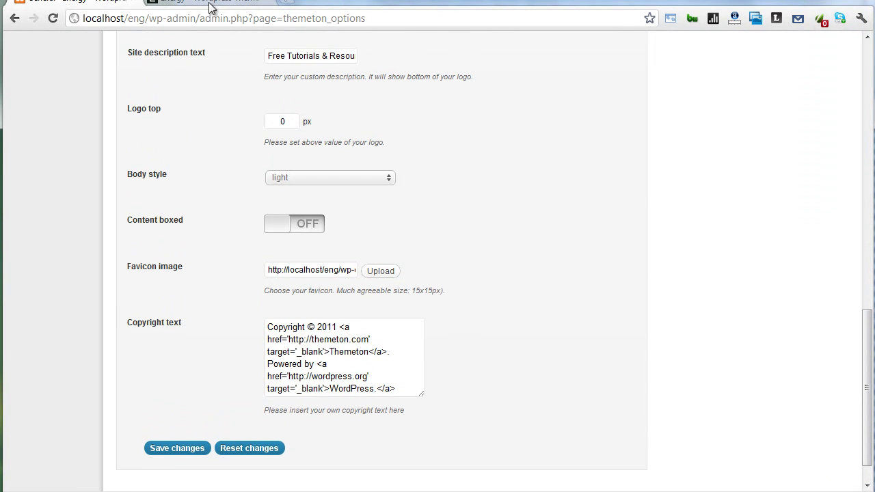
left_click(211, 7)
left_click(164, 125)
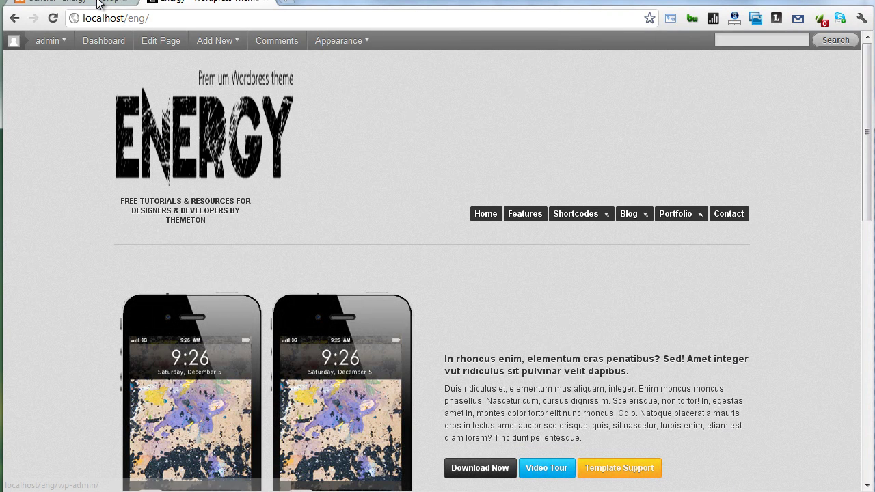
left_click(99, 3)
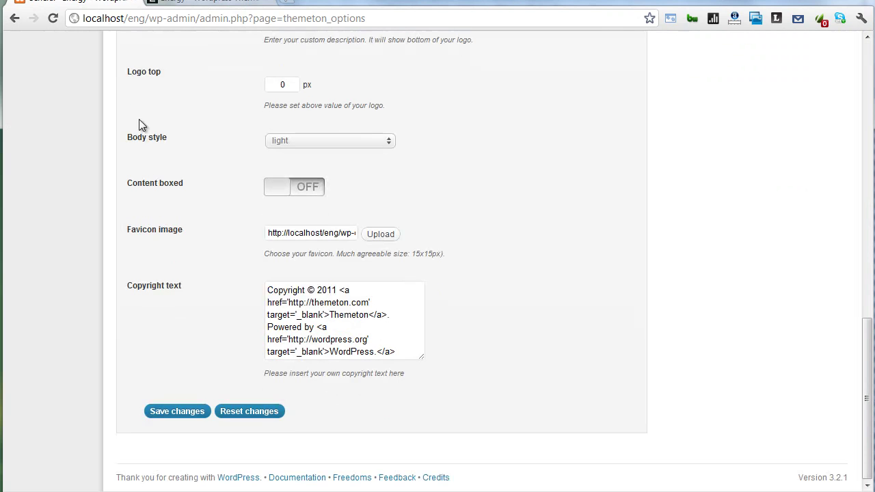
Set the body style to dark and save the options.
scroll(201, 259, "up", 4)
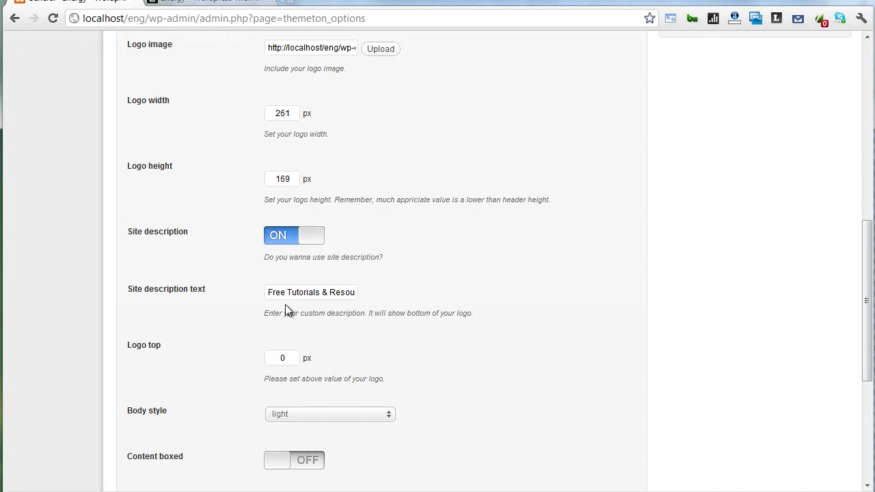
scroll(260, 335, "down", 1)
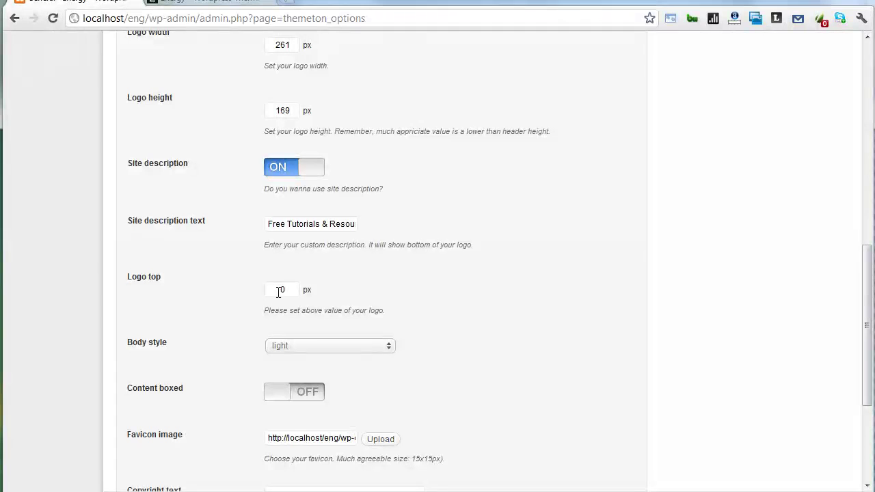
scroll(138, 341, "down", 1)
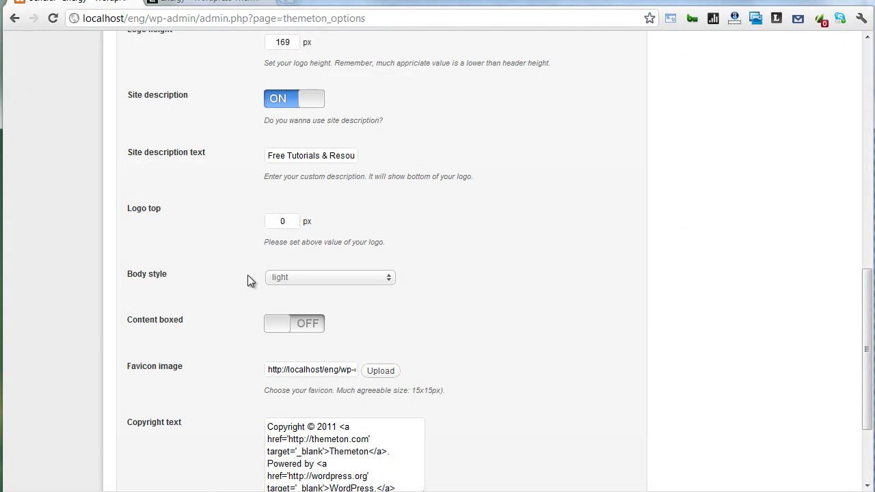
scroll(250, 280, "down", 1)
left_click(332, 211)
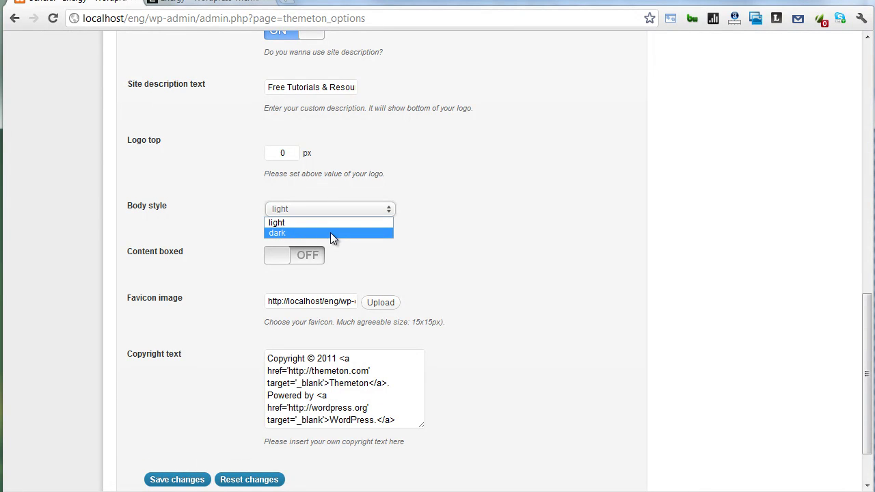
left_click(330, 233)
left_click(177, 482)
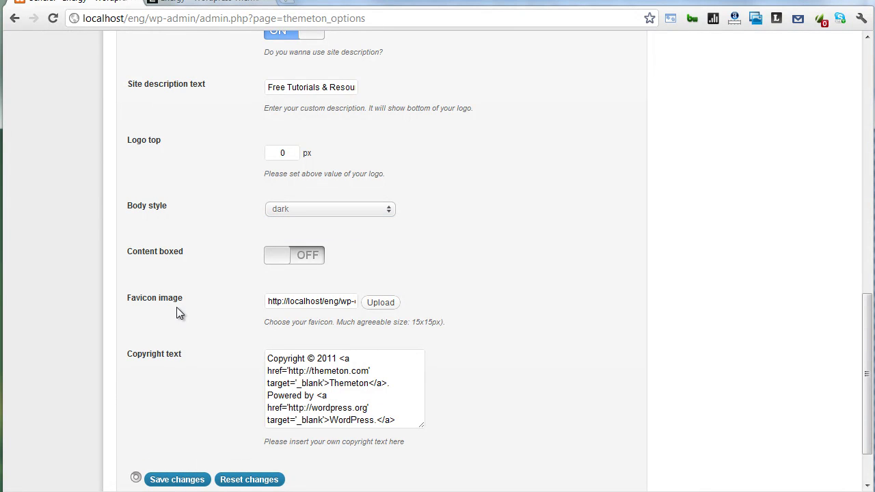
Reload the front page and scroll through it to check the dark background.
left_click(184, 4)
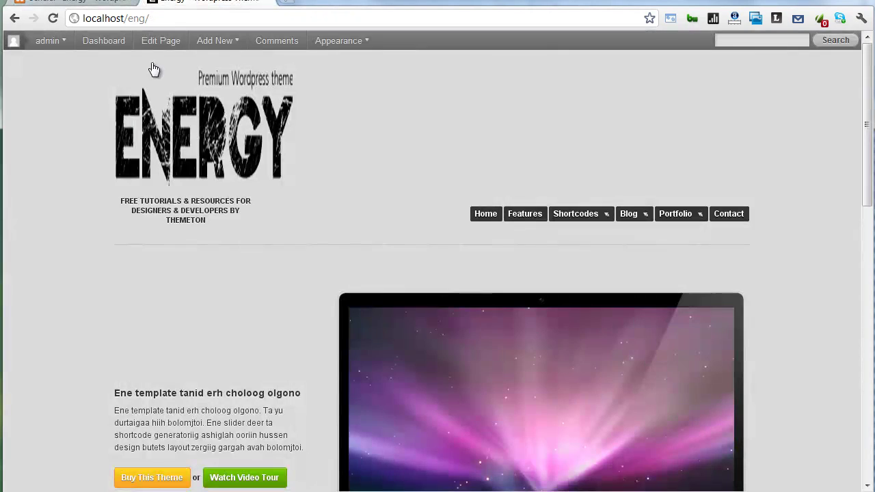
left_click(157, 122)
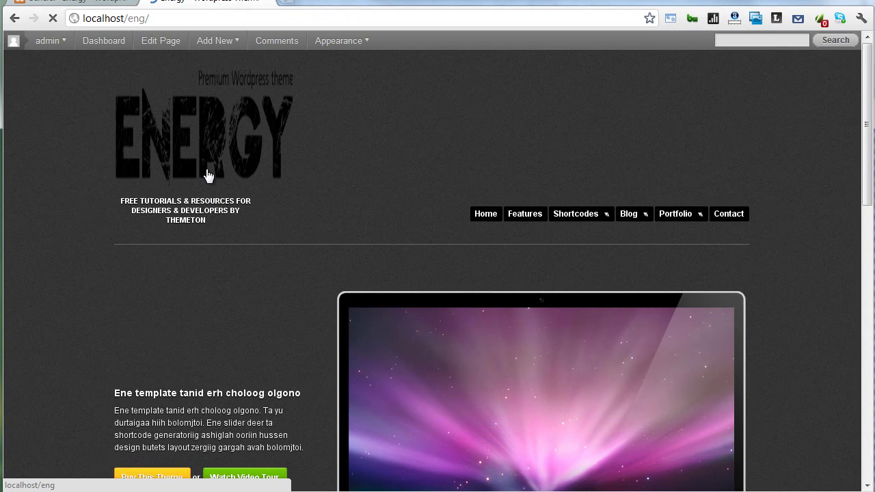
scroll(244, 171, "down", 5)
scroll(248, 179, "down", 3)
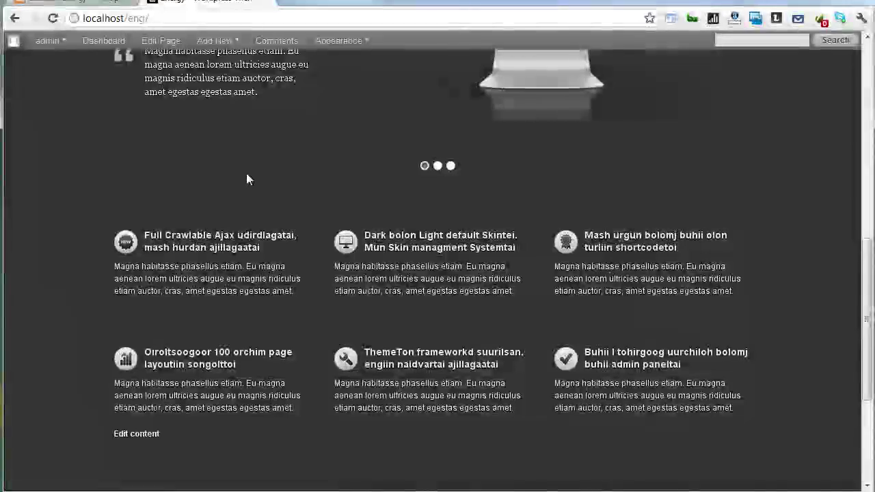
scroll(187, 241, "up", 4)
scroll(183, 241, "up", 3)
scroll(183, 241, "down", 6)
scroll(410, 403, "down", 3)
scroll(472, 317, "up", 2)
scroll(472, 317, "up", 2)
scroll(496, 322, "up", 1)
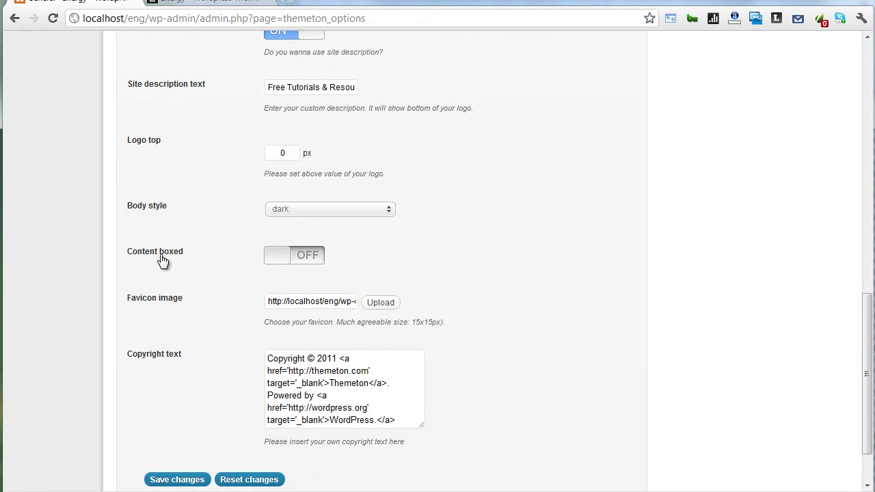
Turn on boxed content with the light box style, save, and preview the front page.
left_click(289, 260)
left_click(297, 303)
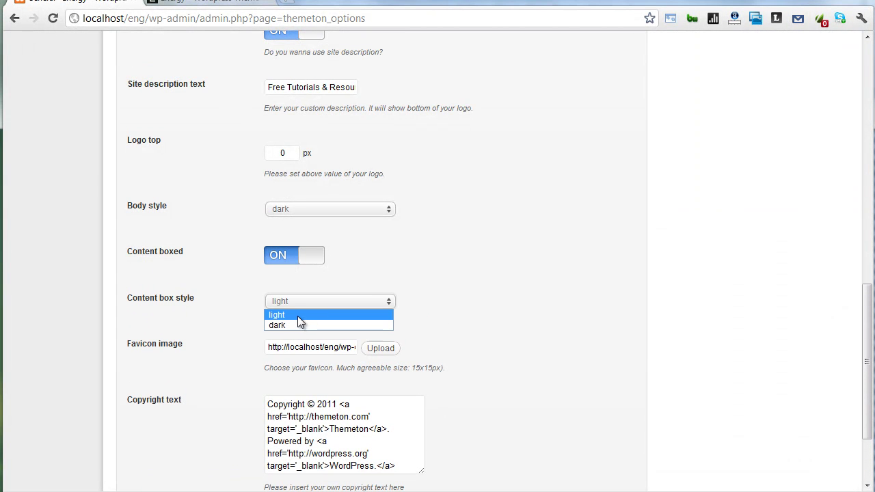
left_click(297, 315)
scroll(219, 281, "down", 3)
left_click(192, 417)
left_click(168, 6)
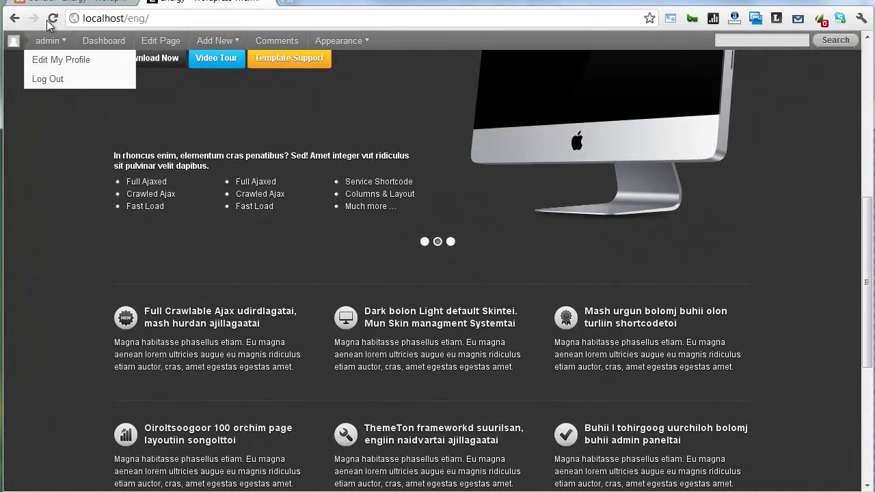
left_click(52, 17)
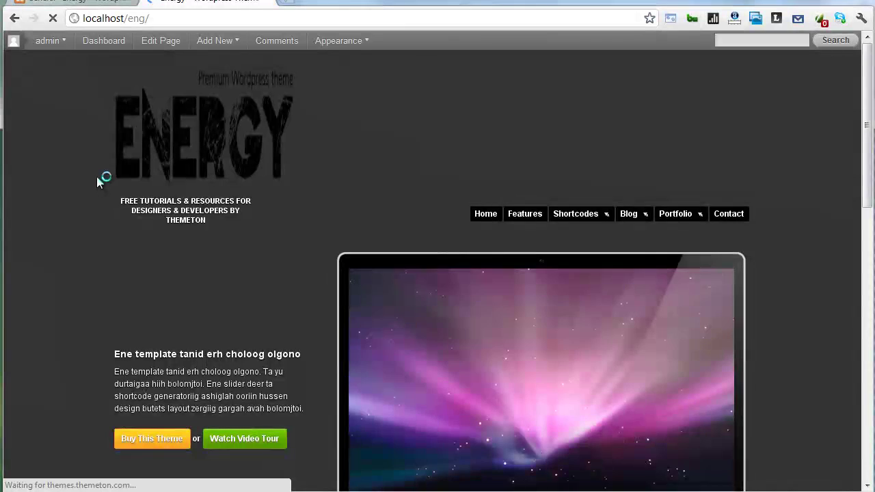
scroll(115, 178, "down", 4)
scroll(260, 190, "down", 3)
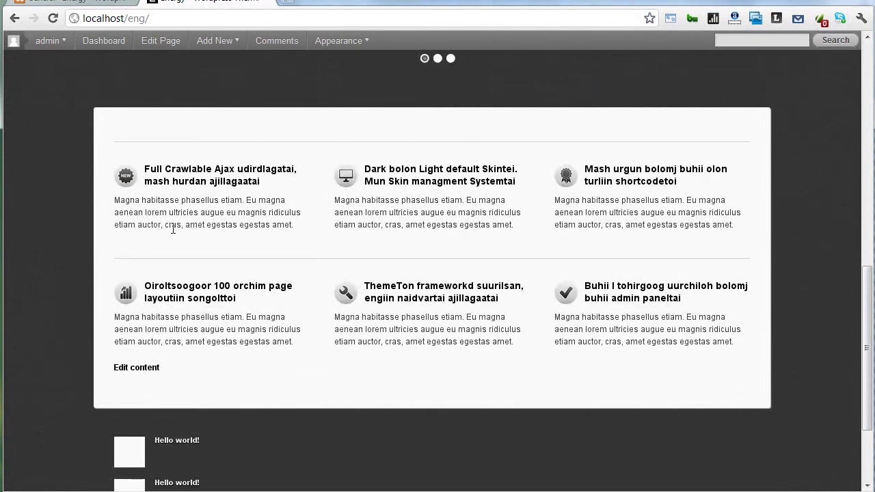
Switch the content box style to dark, save, and preview the front page.
left_click(108, 6)
left_click(301, 191)
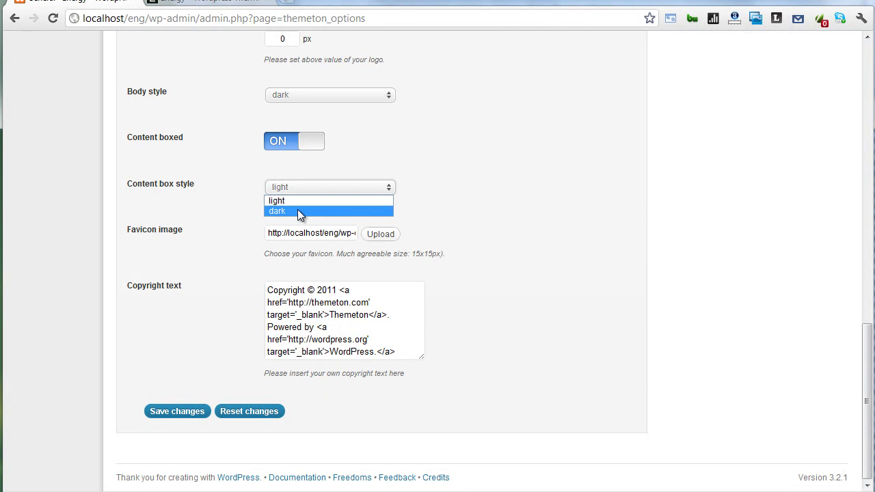
left_click(298, 209)
left_click(197, 410)
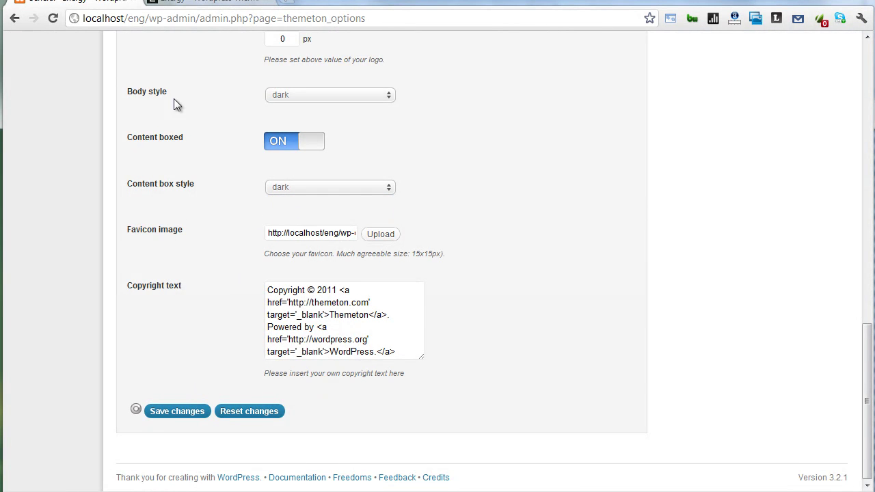
left_click(181, 4)
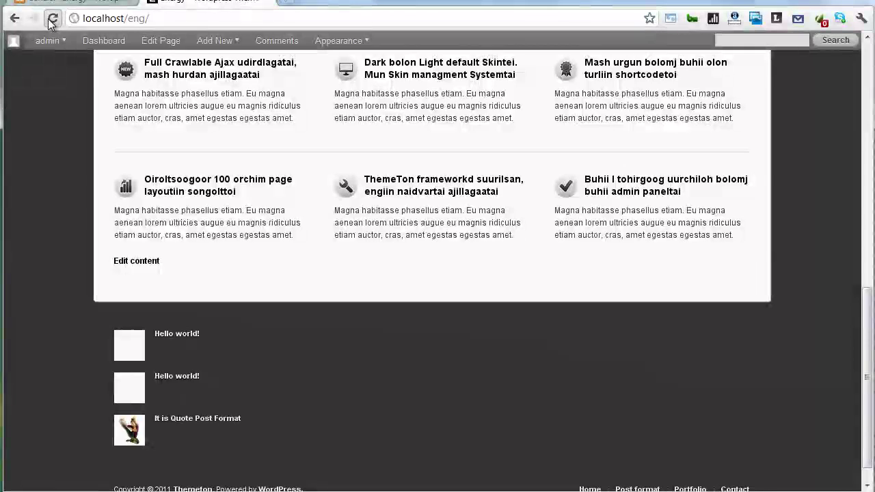
left_click(52, 18)
scroll(224, 291, "down", 3)
scroll(133, 293, "down", 1)
scroll(85, 261, "down", 2)
scroll(86, 267, "down", 1)
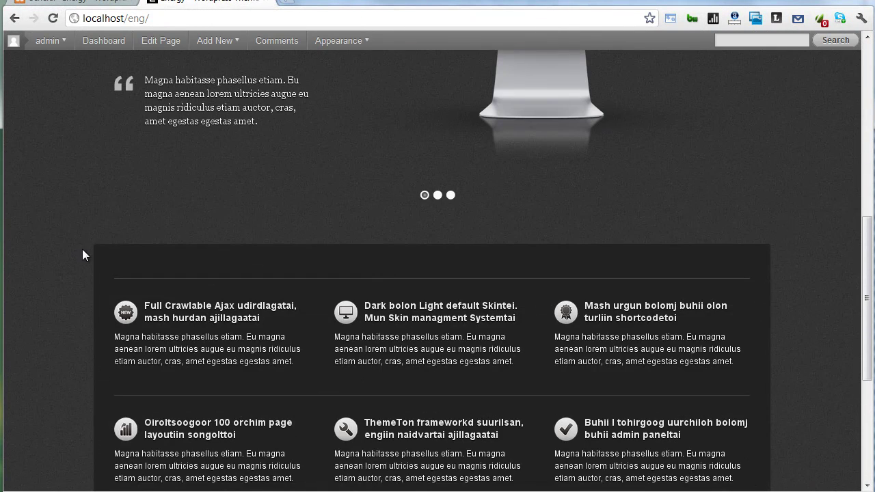
scroll(430, 315, "down", 2)
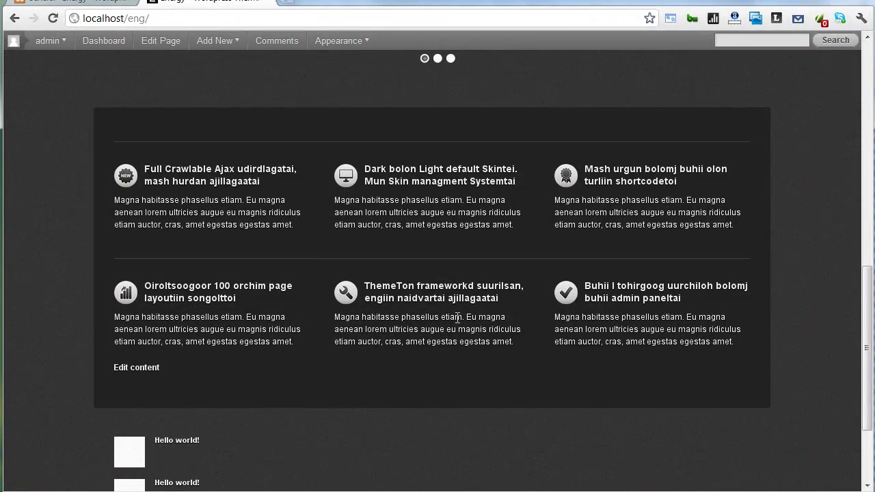
Clear the Favicon field and reset all theme options to defaults.
scroll(266, 324, "down", 2)
scroll(266, 325, "up", 5)
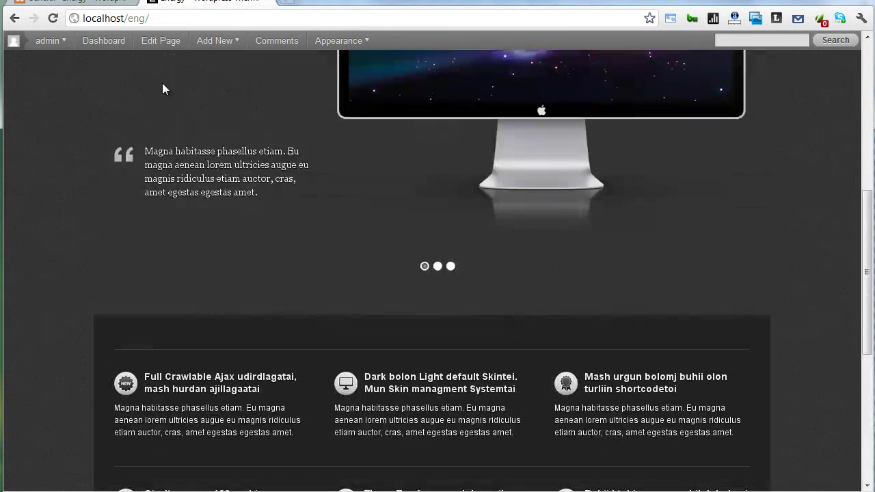
left_click(80, 7)
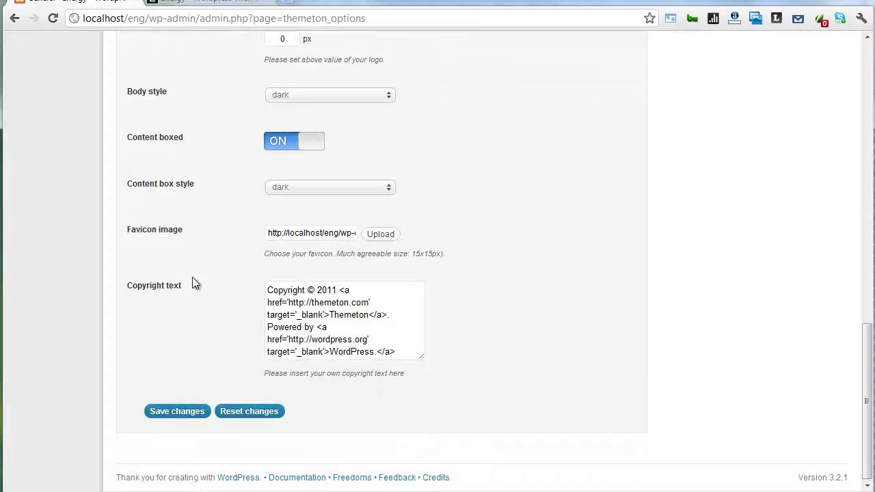
left_click_drag(295, 235, 299, 235)
triple_click(297, 236)
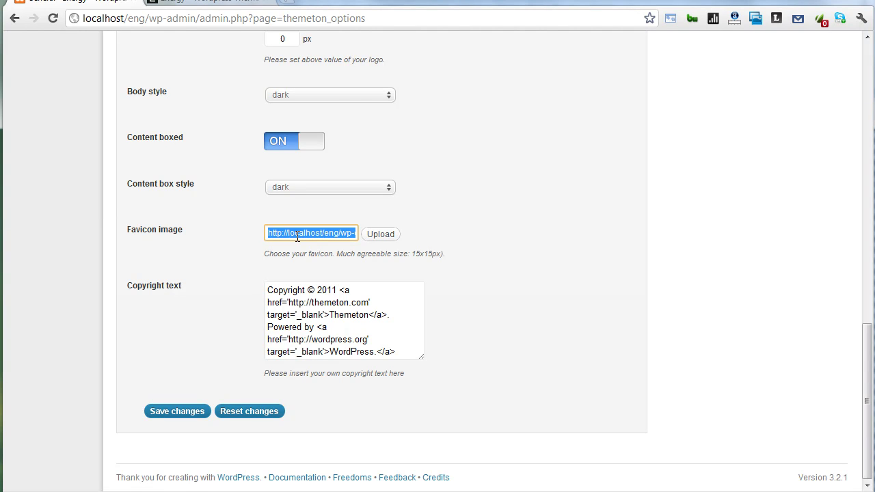
key("BackSpace")
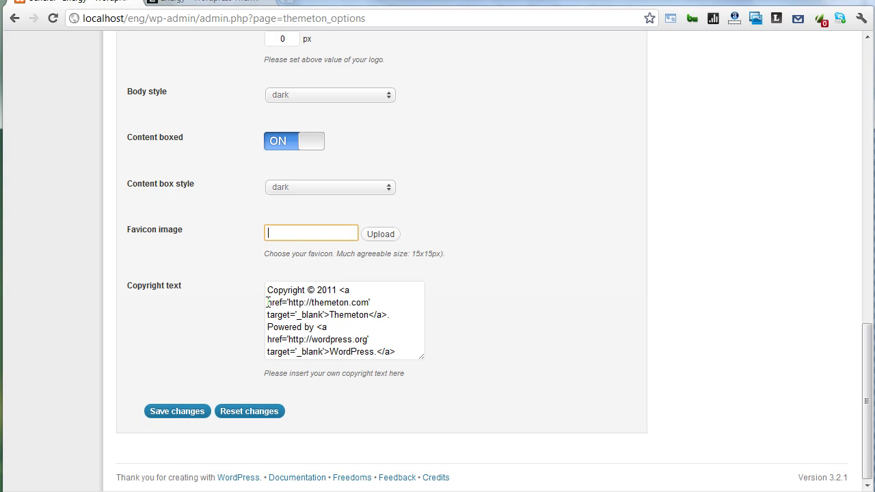
left_click(314, 331)
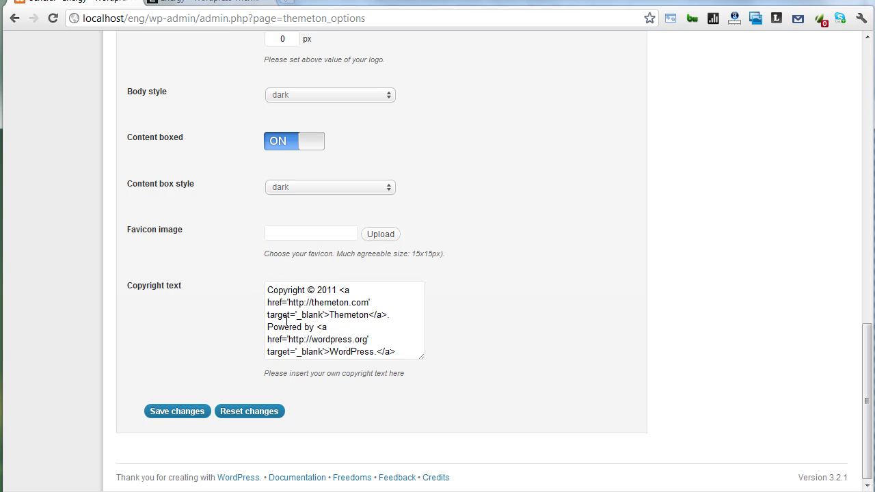
left_click(263, 413)
Load localhost/eng/ to check the reset look, then return to the options page.
scroll(258, 399, "up", 5)
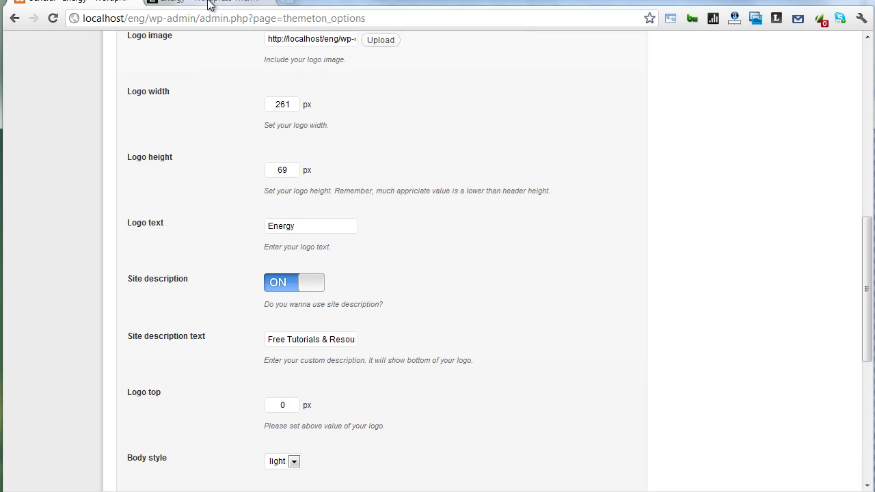
left_click(215, 23)
type("localhost/eng/")
key("Return")
left_click(59, 19)
scroll(444, 268, "down", 3)
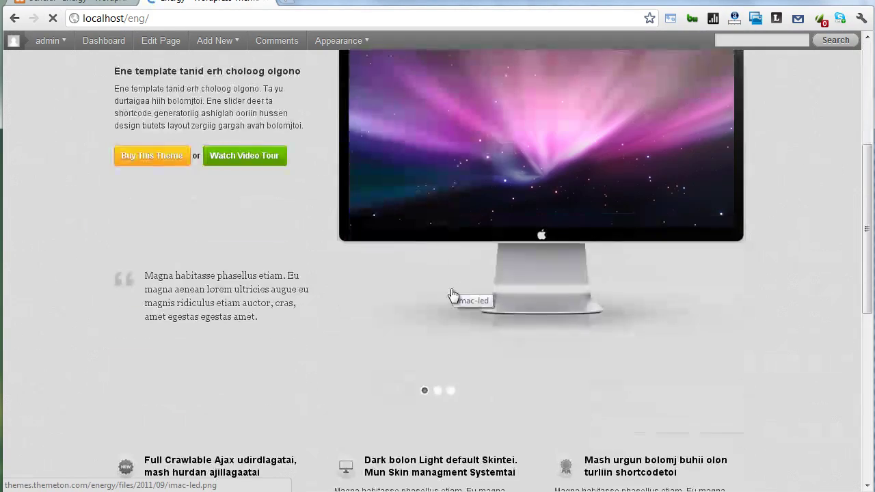
scroll(448, 297, "down", 4)
left_click(120, 6)
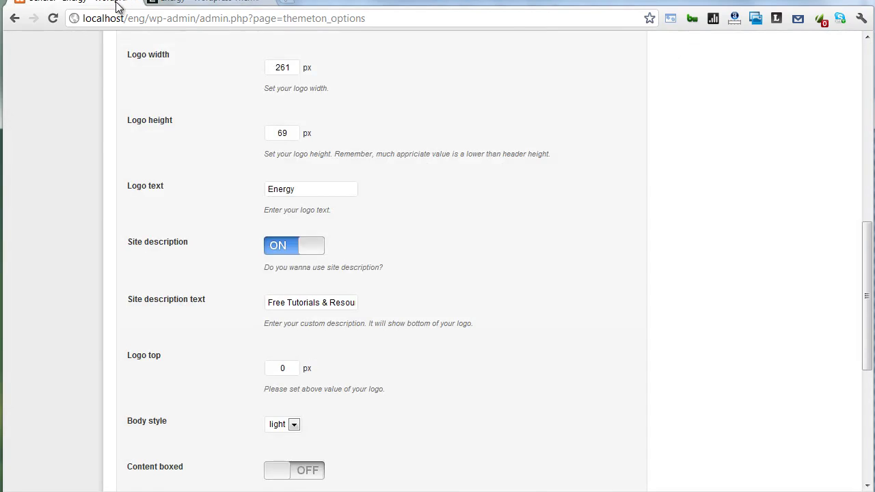
scroll(152, 204, "up", 5)
scroll(155, 204, "up", 3)
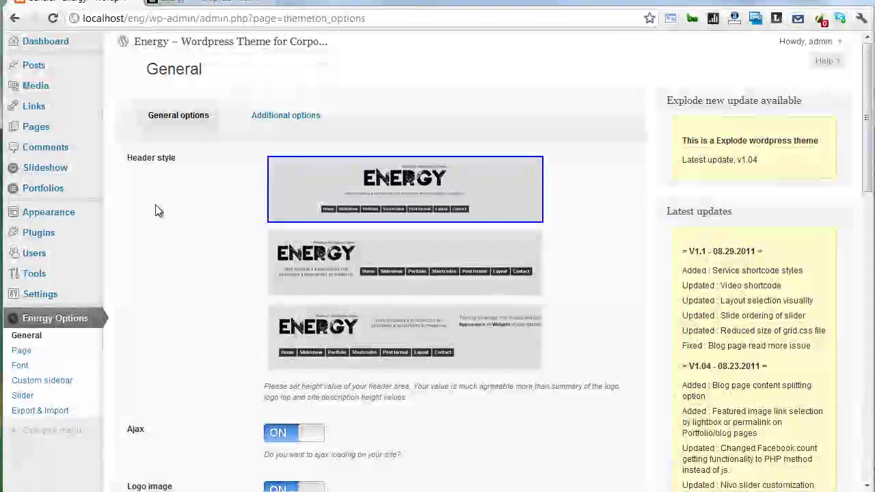
left_click(290, 121)
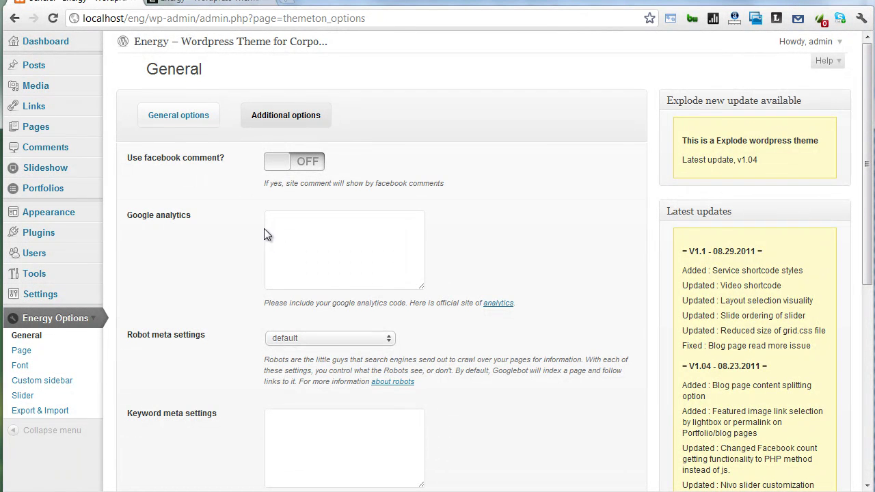
left_click(290, 164)
left_click(287, 215)
left_click(193, 222)
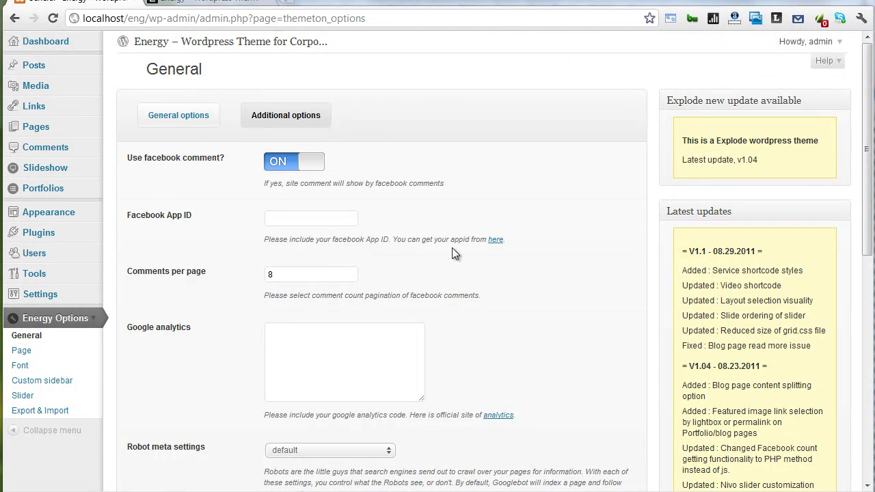
left_click(290, 218)
right_click(291, 220)
left_click(316, 295)
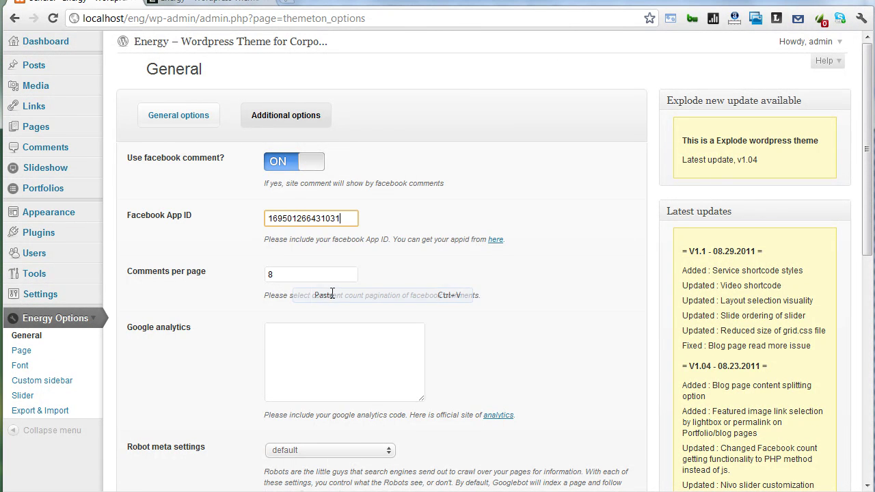
double_click(278, 218)
left_click(243, 221)
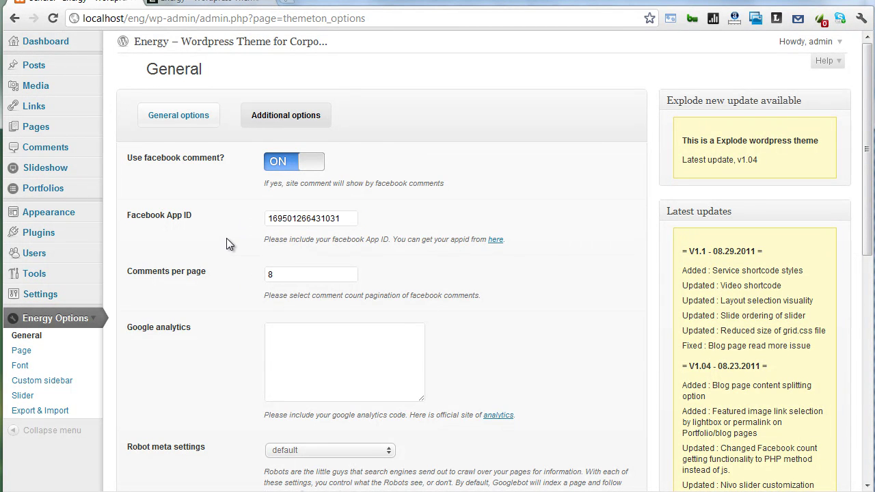
Save the options and open the site's home page.
scroll(228, 236, "down", 2)
scroll(236, 250, "down", 5)
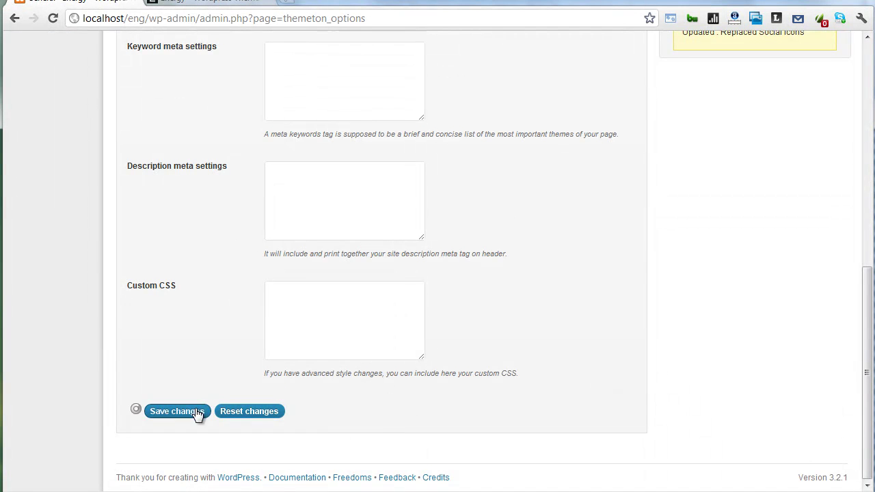
left_click(280, 18)
key("Return")
left_click(52, 18)
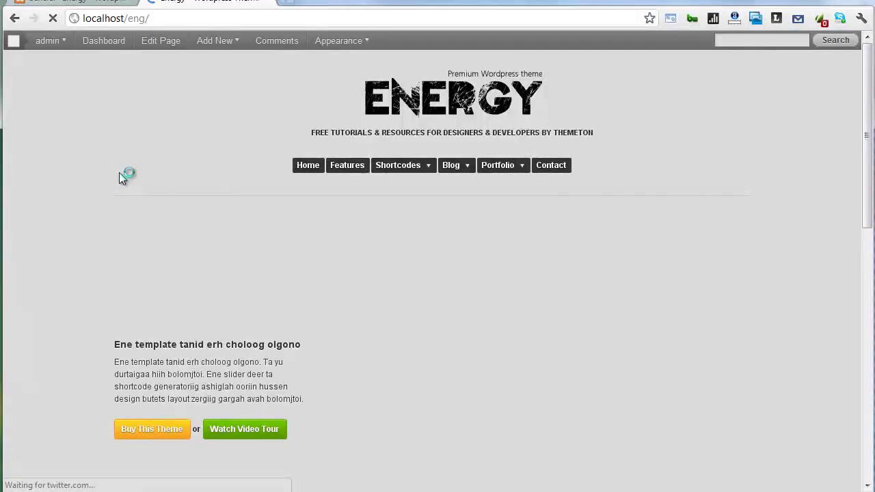
Open the Hello world! post and scroll down to its Facebook comment box.
scroll(121, 205, "down", 6)
scroll(122, 209, "down", 4)
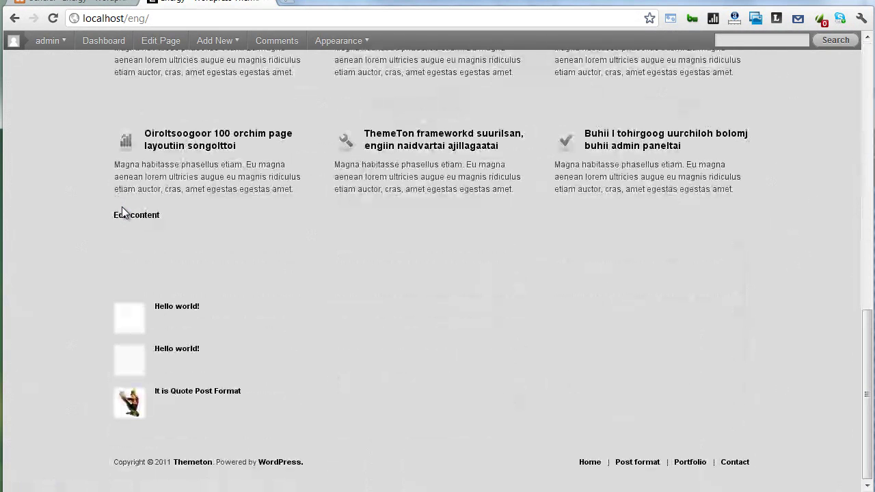
left_click(161, 309)
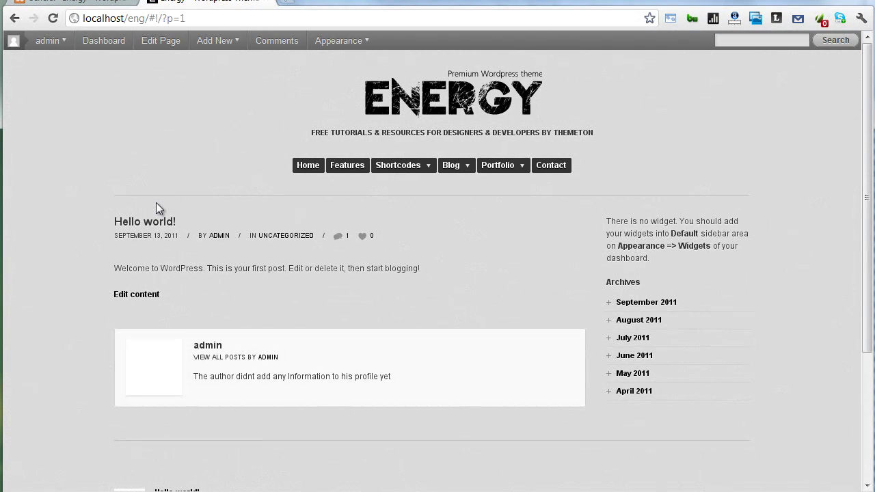
scroll(148, 204, "down", 1)
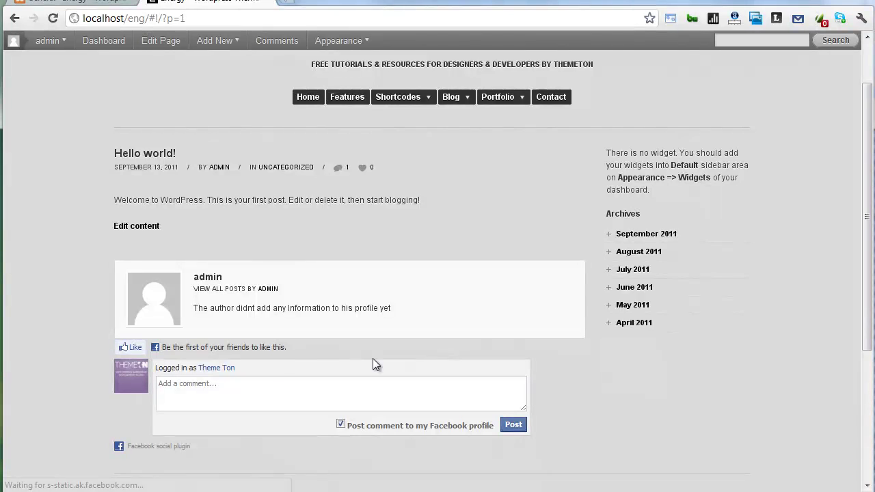
scroll(218, 360, "down", 1)
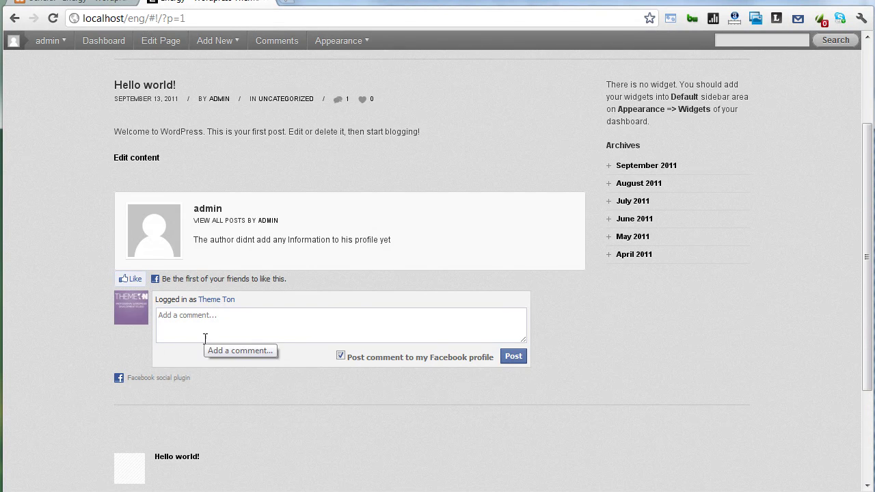
scroll(205, 339, "up", 1)
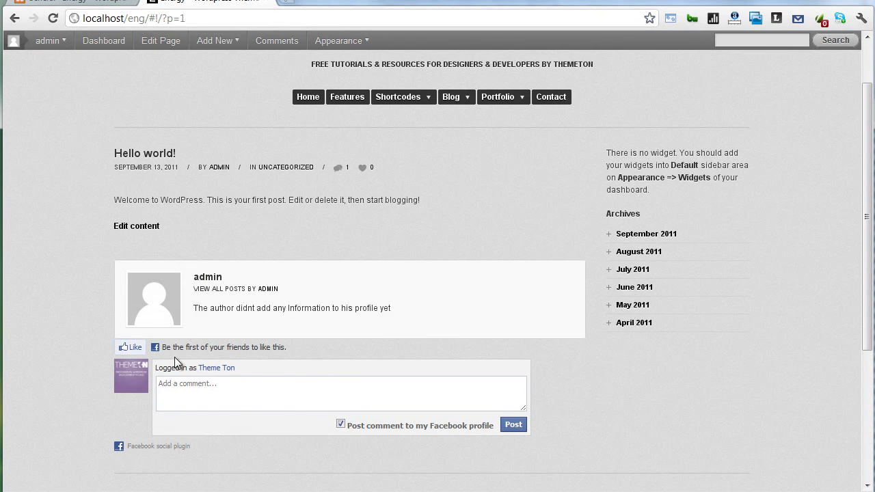
scroll(147, 388, "down", 1)
scroll(178, 359, "up", 1)
In the general options, check Google analytics and leave Robot meta at its default.
left_click(113, 8)
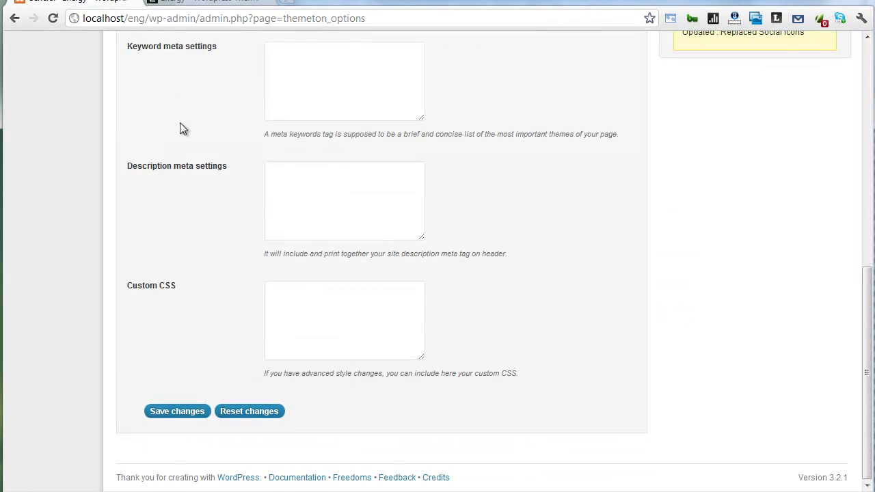
scroll(246, 225, "up", 4)
scroll(283, 268, "up", 2)
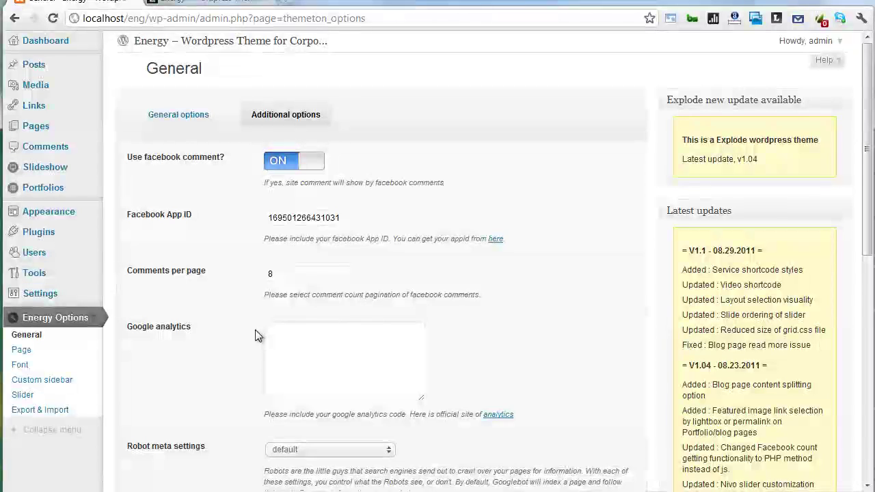
scroll(324, 270, "down", 1)
left_click(324, 269)
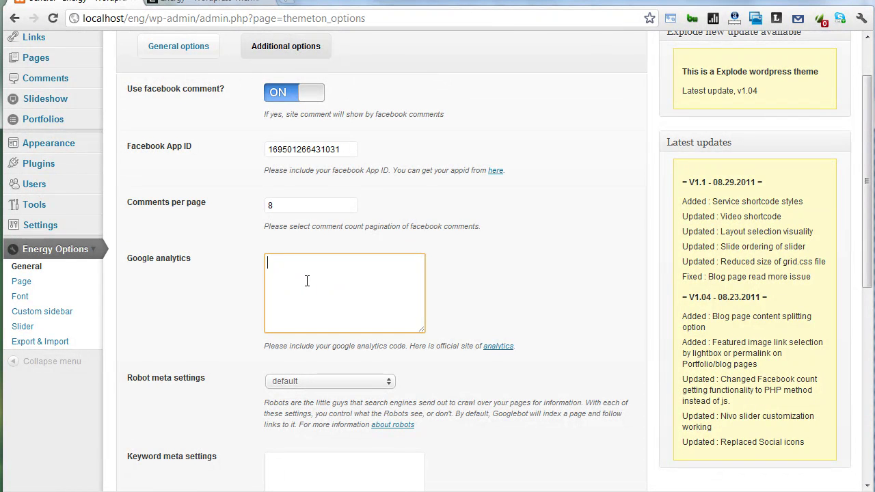
scroll(308, 283, "down", 2)
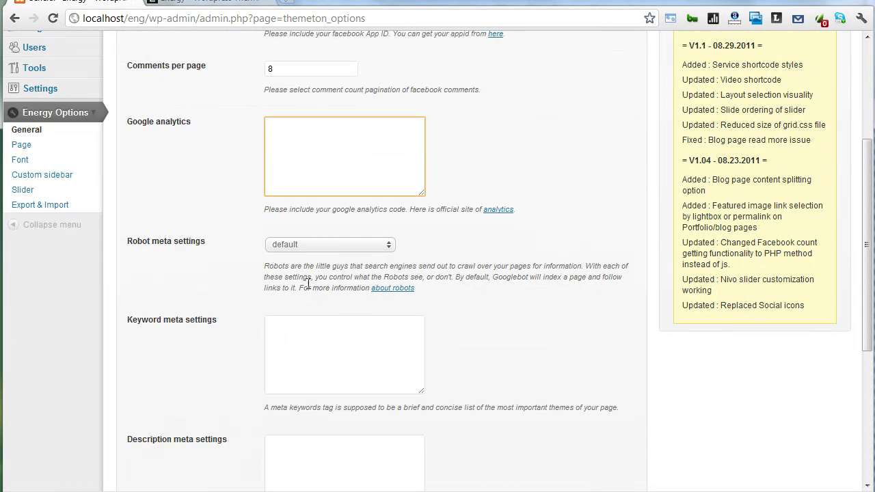
left_click(332, 245)
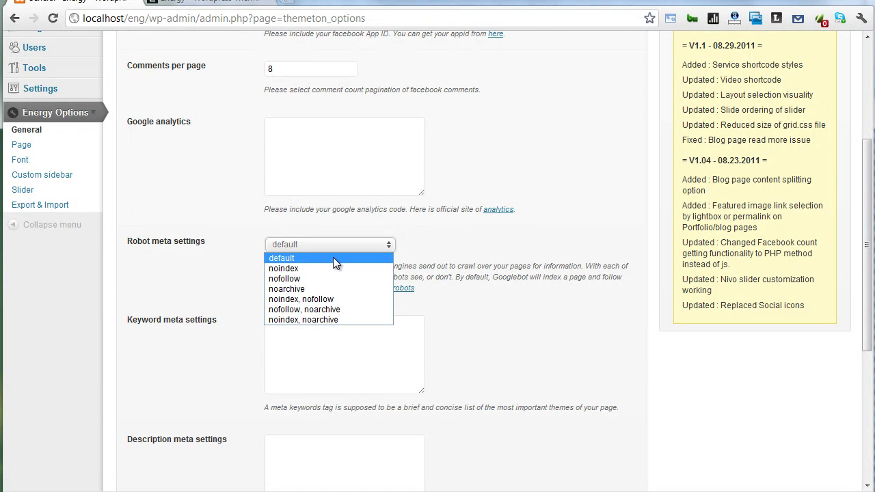
left_click(319, 255)
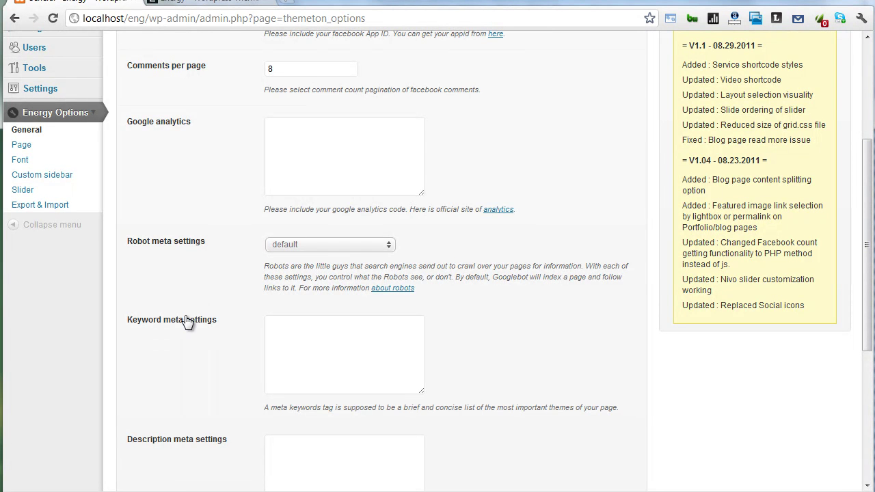
Leave Keyword meta and Custom CSS empty and reset the general options.
left_click(289, 335)
scroll(292, 332, "down", 1)
scroll(298, 328, "down", 1)
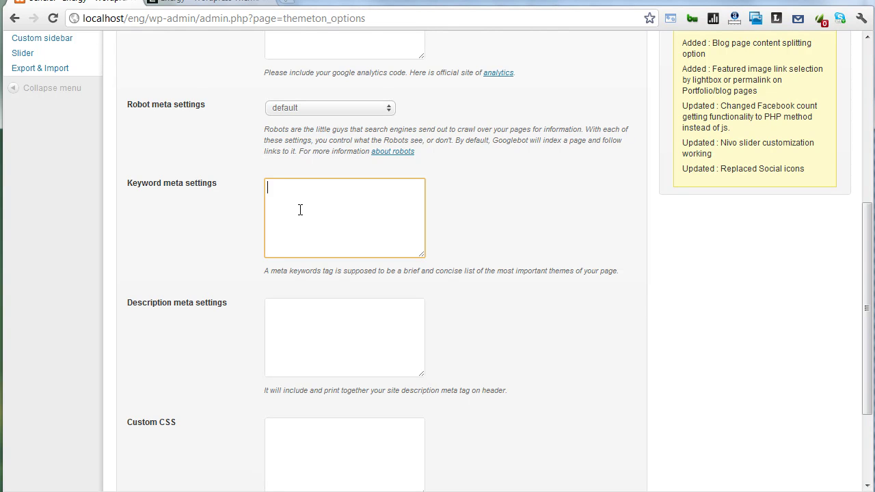
scroll(205, 376, "down", 2)
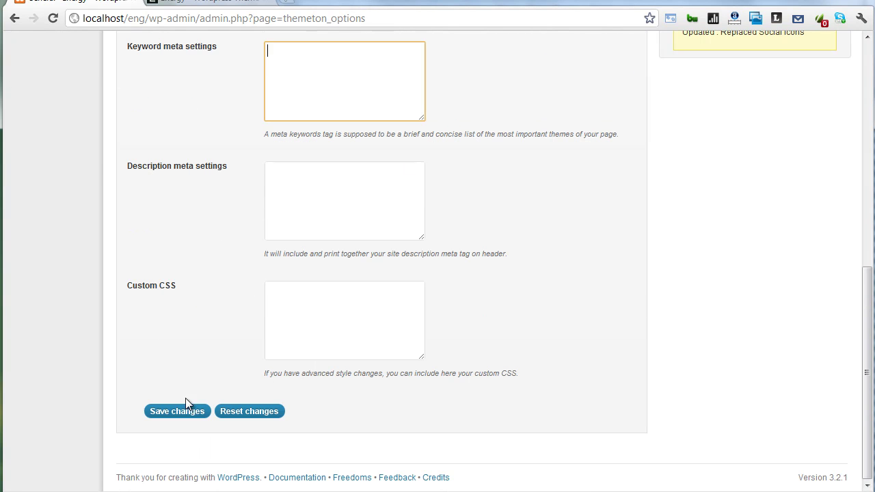
left_click(348, 328)
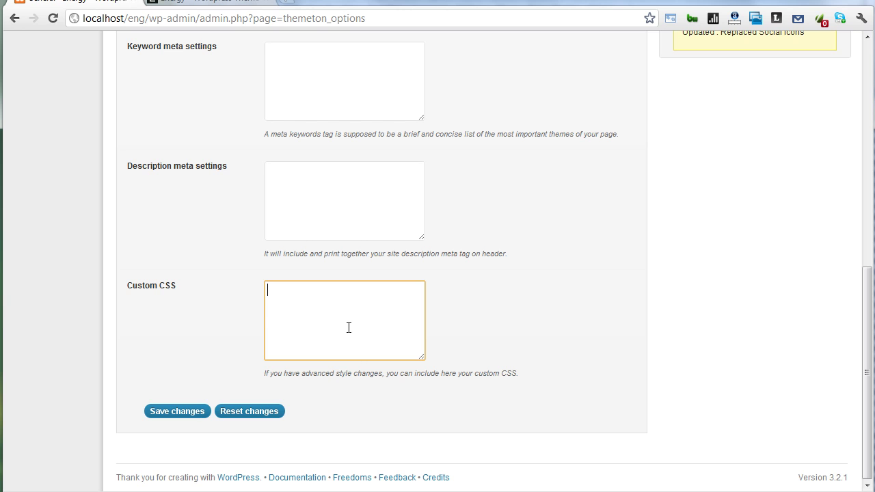
left_click(201, 412)
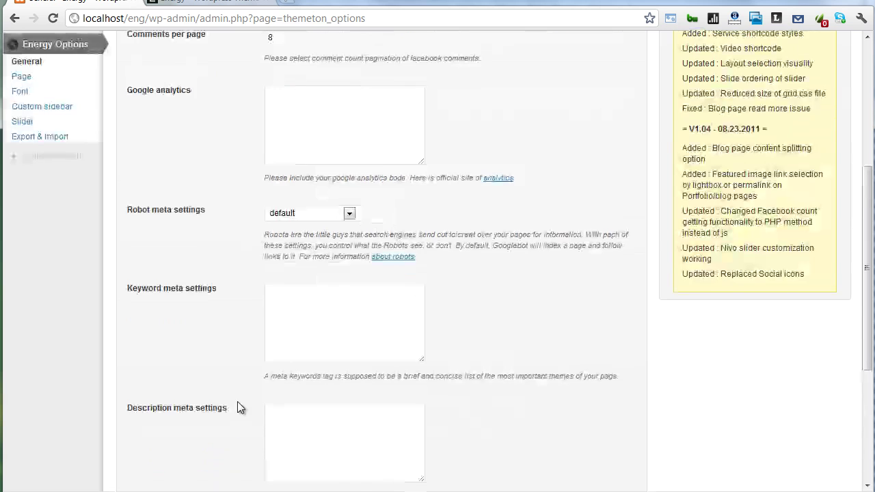
scroll(136, 292, "down", 3)
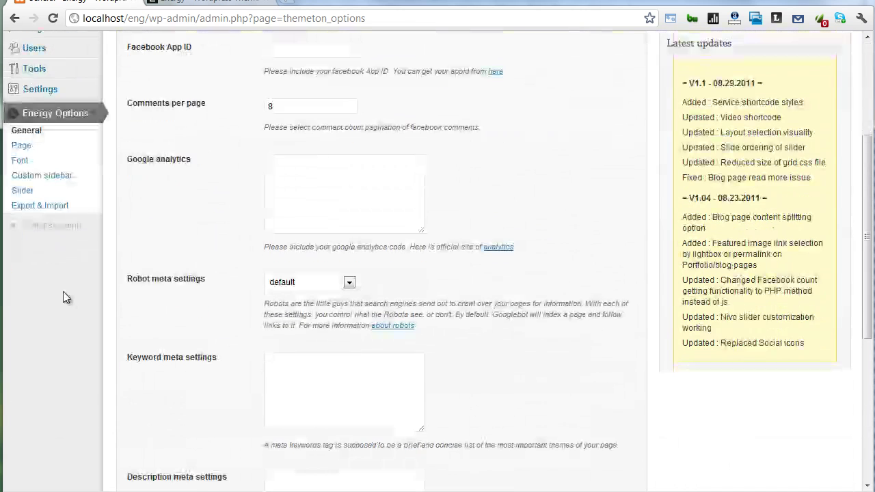
Open the Energy Page options and look through the blog settings.
left_click(20, 144)
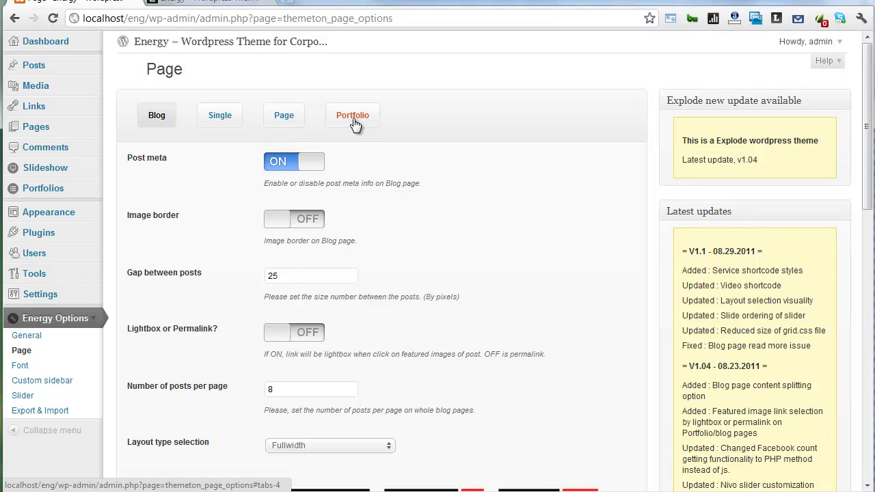
scroll(342, 182, "down", 3)
scroll(342, 182, "down", 3)
scroll(340, 181, "down", 1)
scroll(339, 181, "up", 4)
scroll(339, 181, "up", 3)
scroll(339, 181, "down", 3)
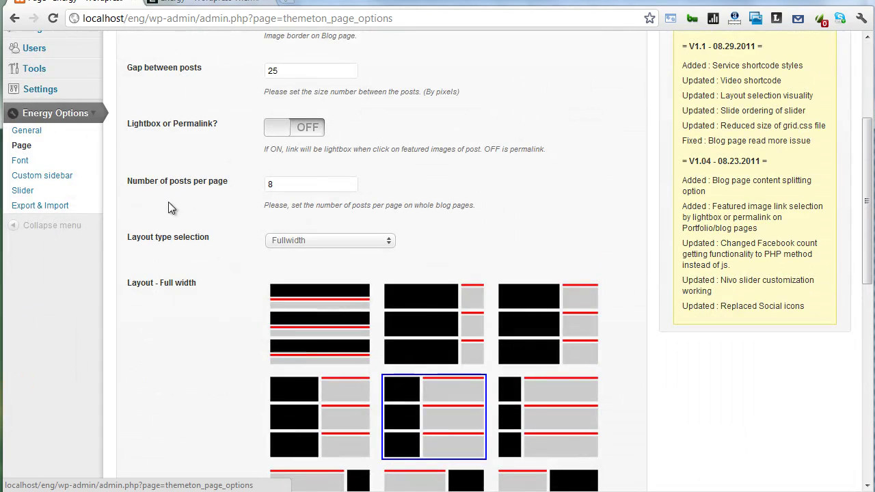
scroll(276, 234, "down", 4)
scroll(281, 230, "down", 2)
scroll(281, 225, "up", 6)
Set blog Layout type to Right sidebar and pick the first stacked-posts arrangement.
left_click(294, 242)
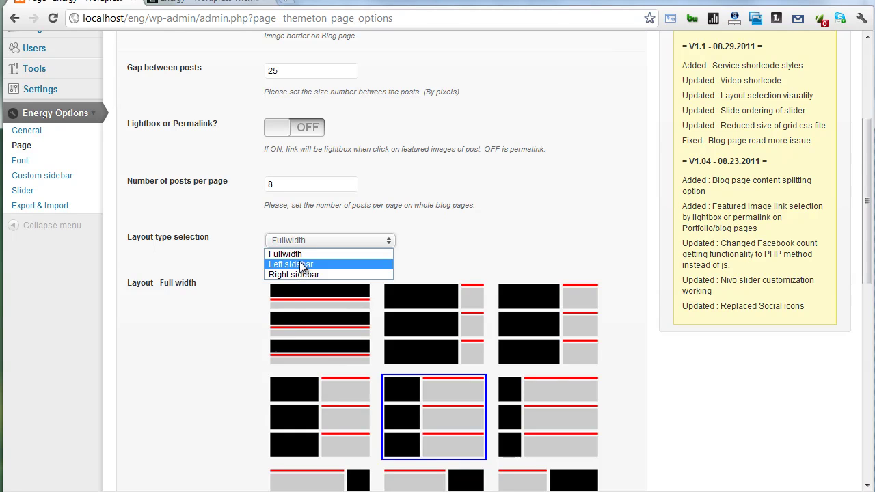
left_click(299, 261)
left_click(300, 242)
left_click(304, 267)
left_click(304, 242)
left_click(304, 270)
scroll(305, 270, "down", 3)
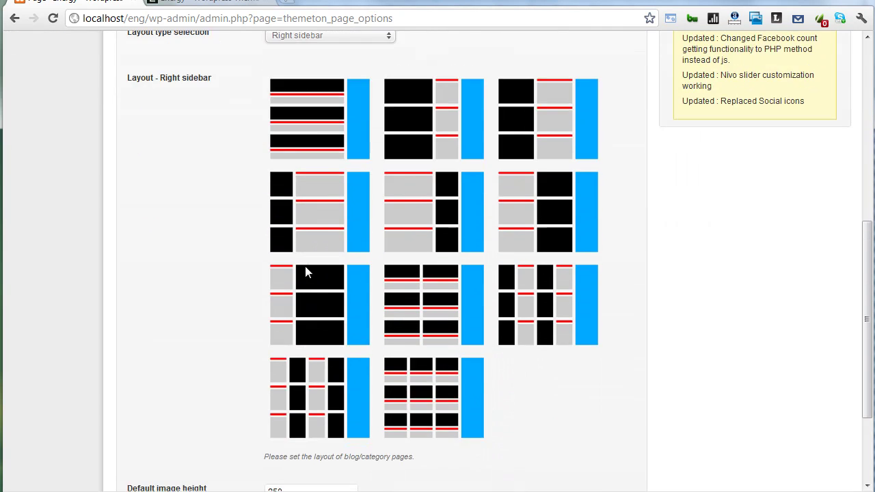
scroll(306, 254, "up", 3)
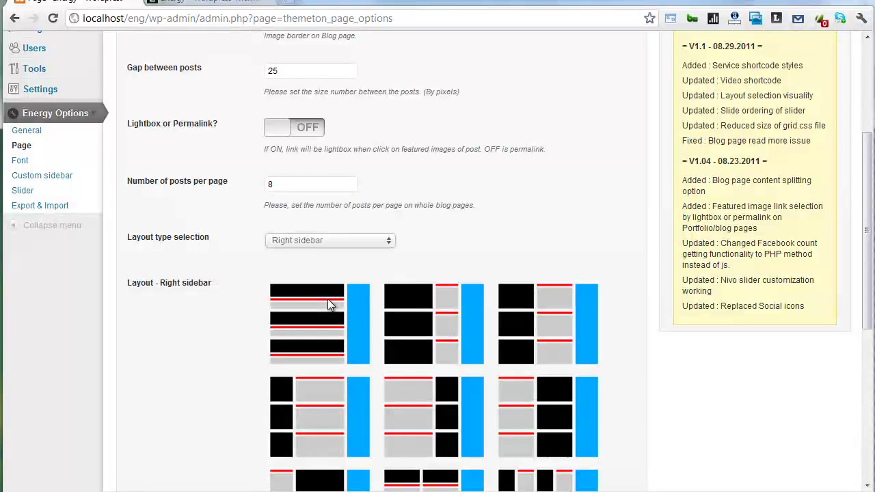
left_click(292, 313)
Glance at the Single post options, then return to the Blog options.
scroll(335, 336, "down", 2)
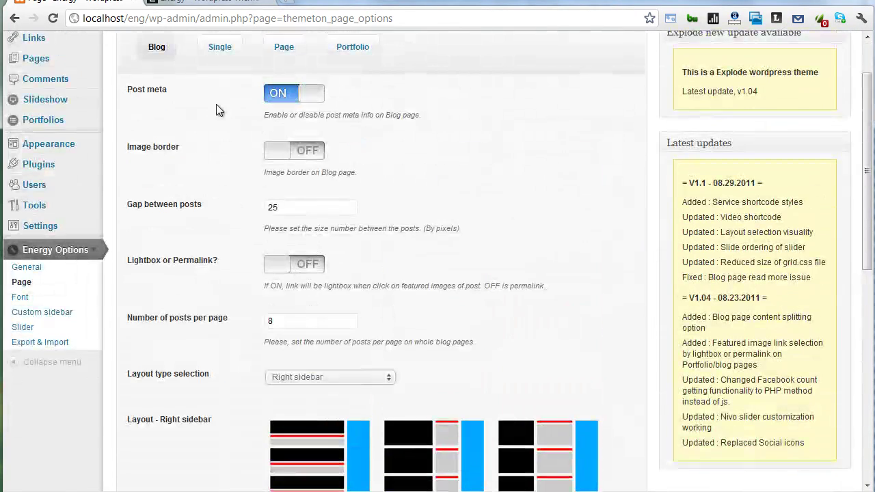
left_click(226, 48)
scroll(317, 234, "down", 2)
scroll(461, 322, "up", 1)
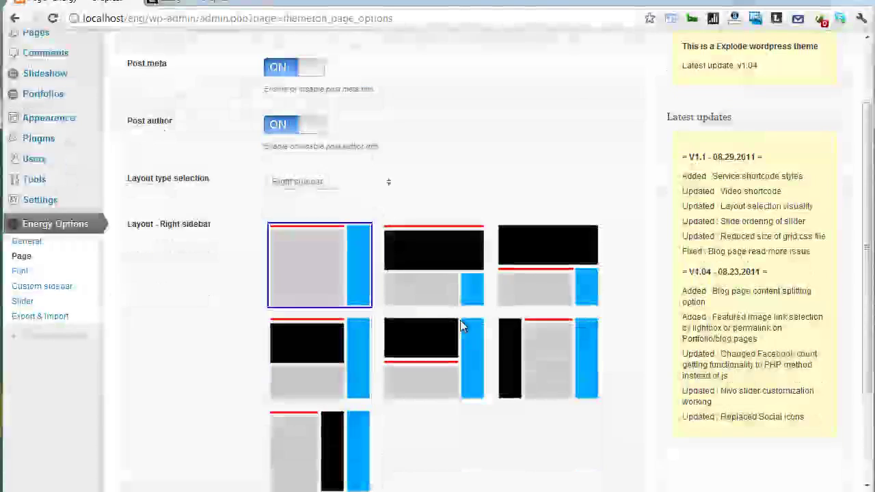
scroll(560, 343, "up", 3)
left_click(172, 121)
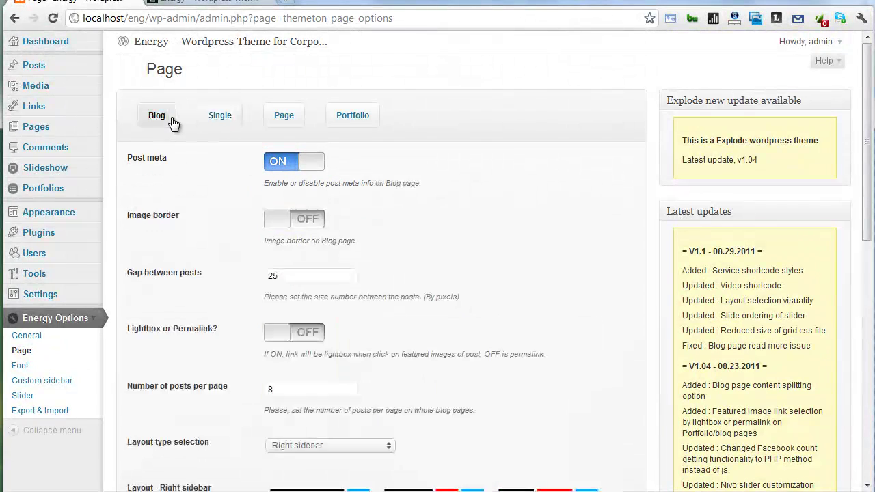
scroll(224, 218, "down", 4)
scroll(352, 250, "down", 1)
scroll(353, 256, "up", 1)
Change the blog Layout type selection from Right sidebar to Fullwidth.
left_click(342, 172)
scroll(351, 292, "down", 1)
scroll(350, 293, "down", 1)
scroll(432, 241, "up", 1)
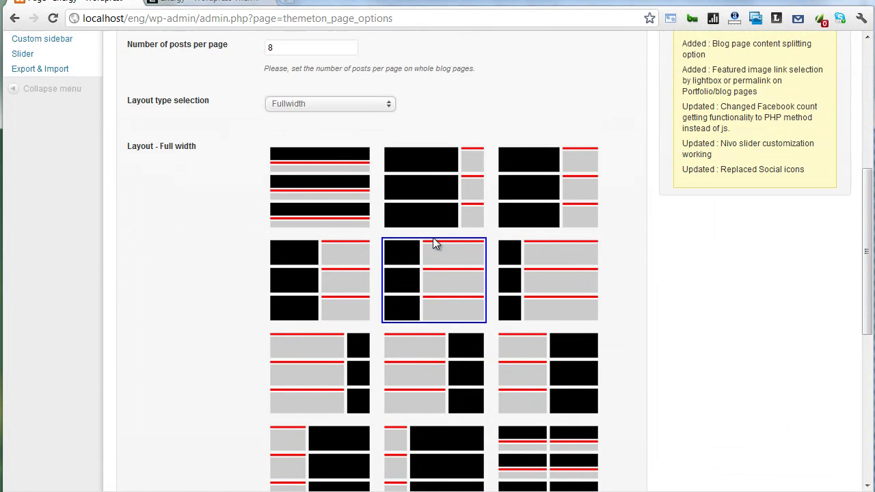
scroll(435, 243, "down", 3)
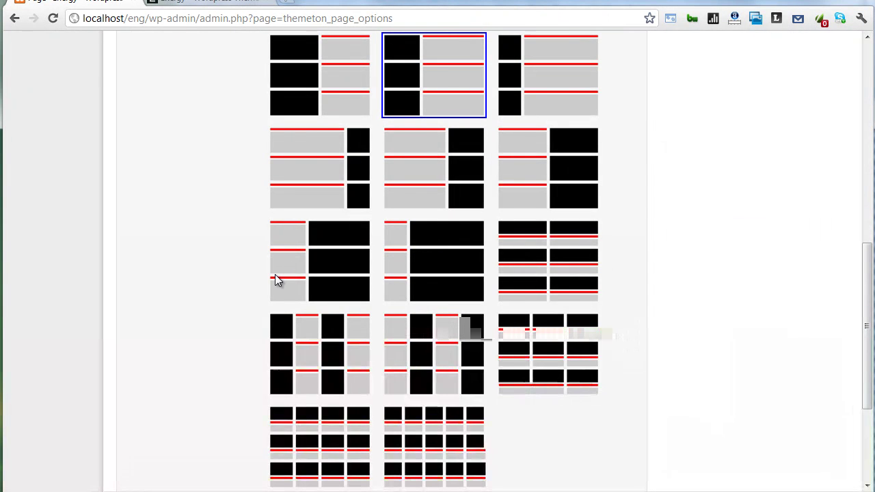
scroll(191, 279, "up", 2)
scroll(193, 280, "up", 1)
scroll(193, 280, "up", 3)
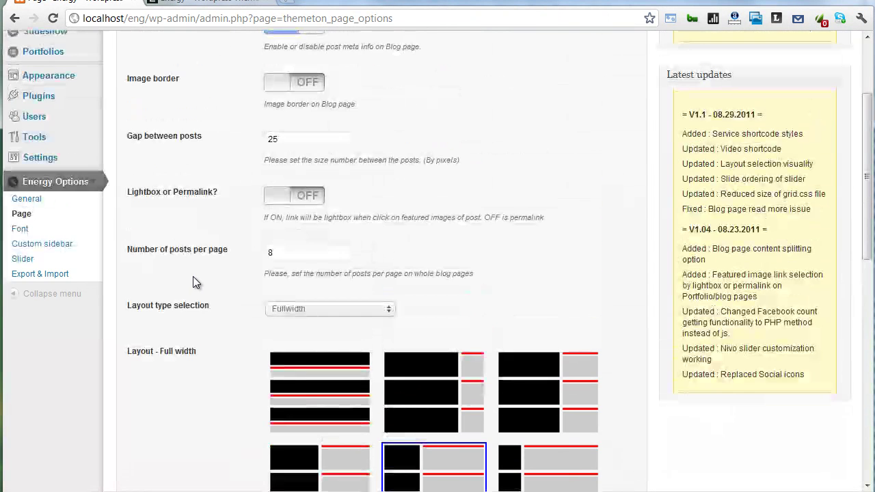
scroll(195, 278, "up", 1)
scroll(195, 280, "up", 1)
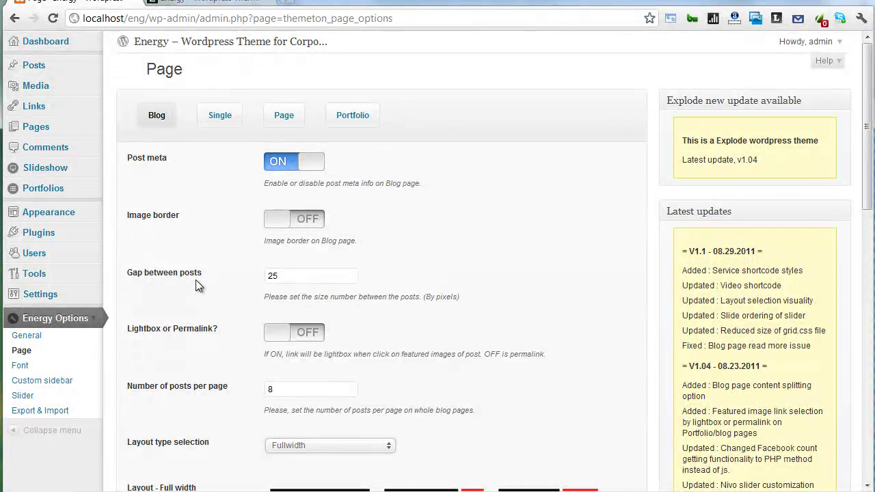
scroll(196, 280, "down", 4)
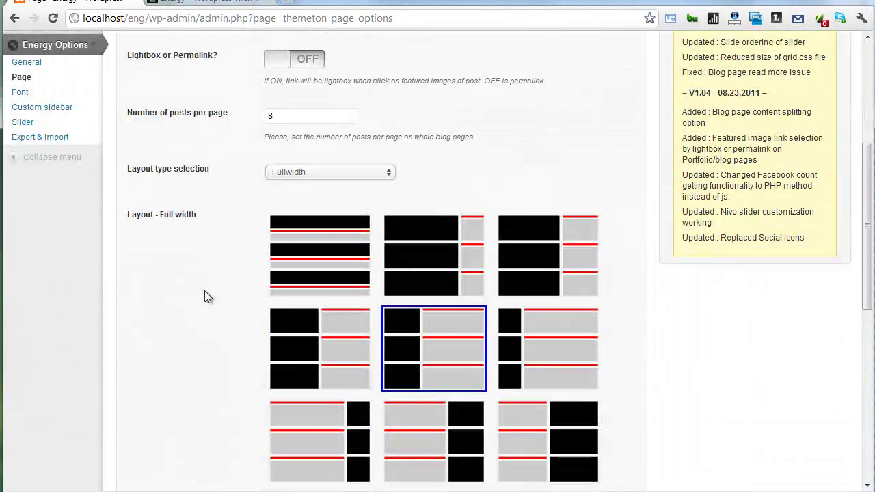
scroll(278, 281, "down", 2)
scroll(278, 280, "down", 1)
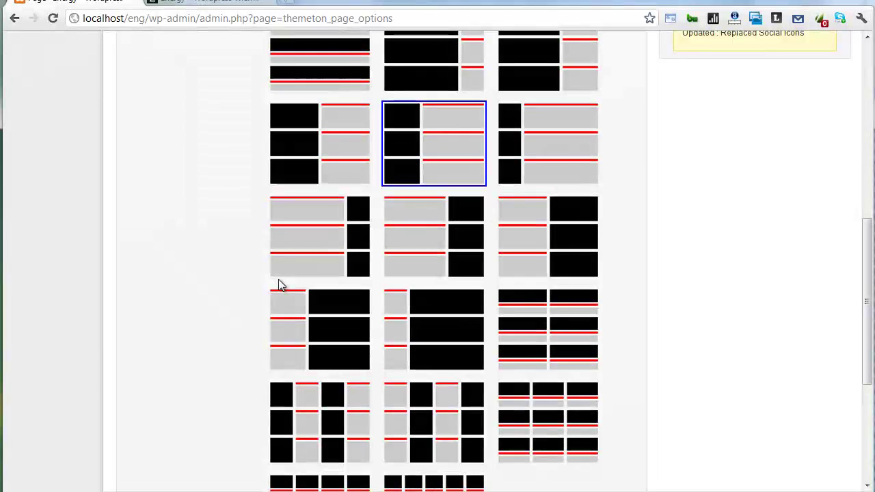
scroll(278, 279, "up", 5)
scroll(279, 279, "up", 3)
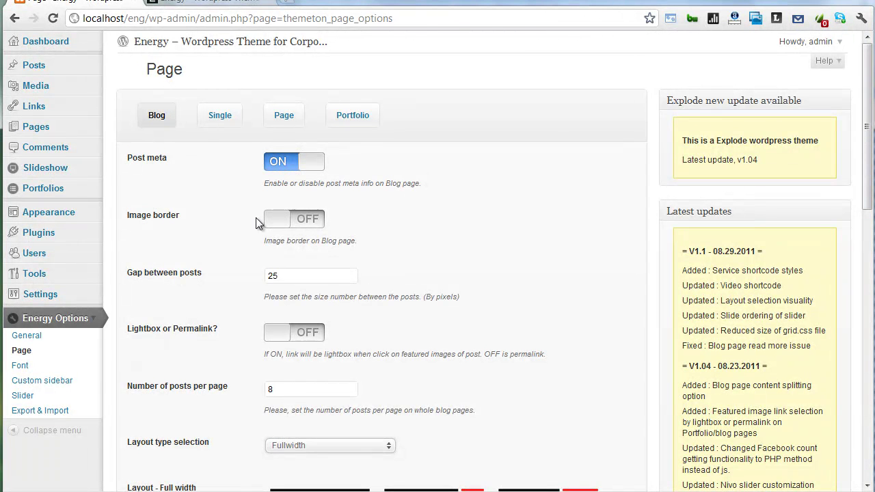
Toggle the blog image border on and back off, leaving it unchanged.
left_click(294, 224)
scroll(186, 281, "down", 1)
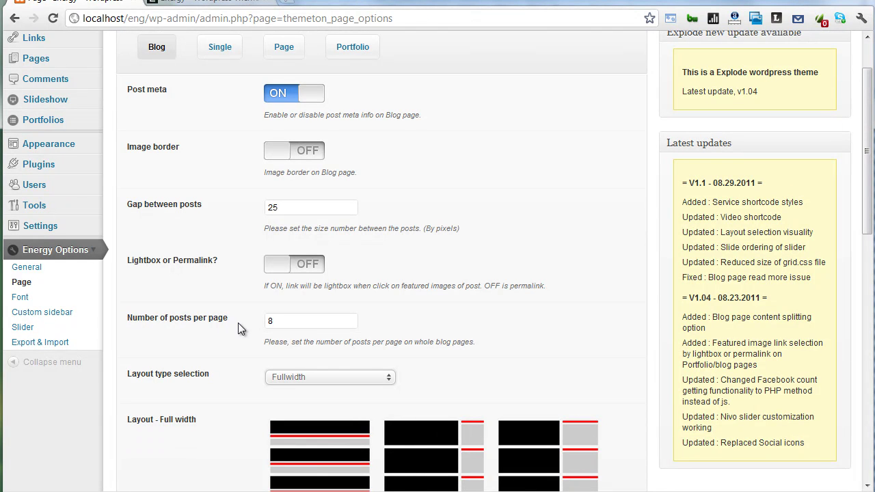
scroll(267, 335, "down", 2)
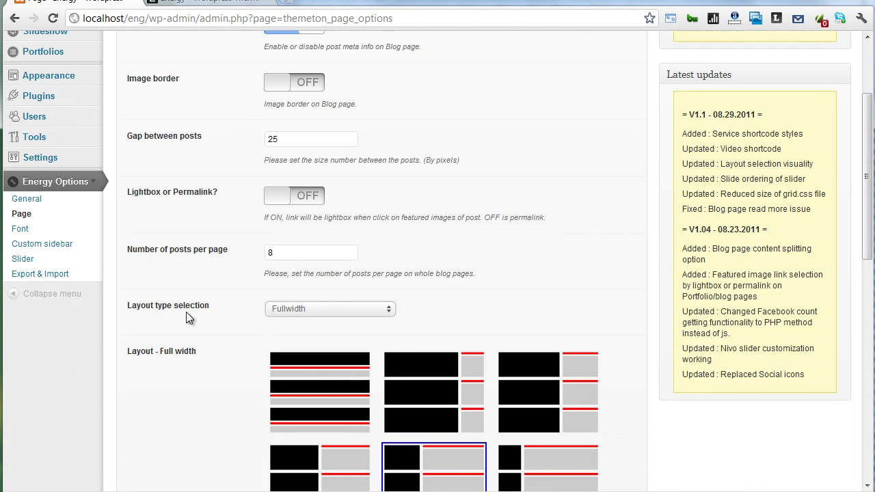
scroll(268, 325, "down", 4)
scroll(270, 328, "down", 4)
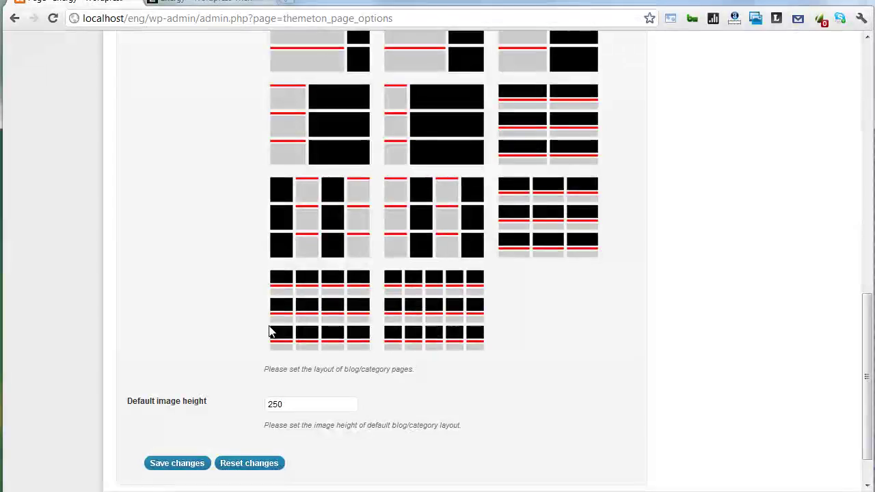
scroll(269, 332, "up", 3)
scroll(266, 328, "up", 4)
scroll(246, 239, "up", 4)
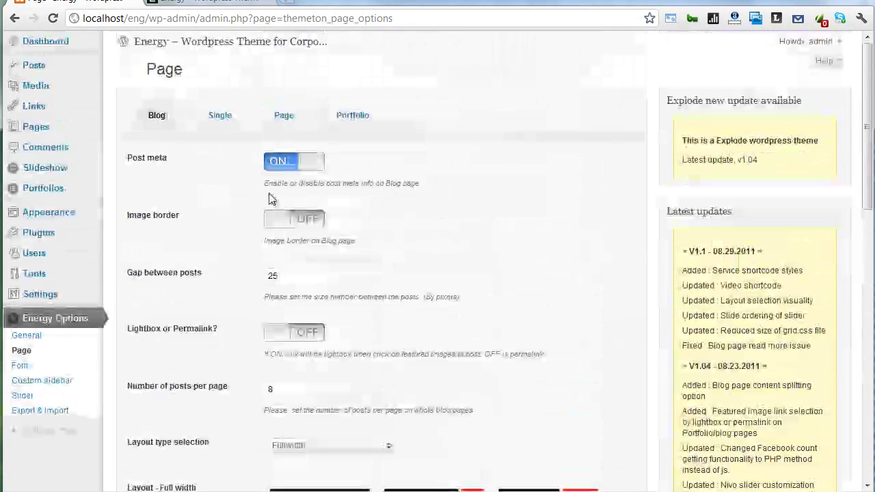
Set the Single post Layout type selection to Left sidebar.
left_click(222, 126)
scroll(286, 257, "down", 3)
scroll(287, 257, "up", 3)
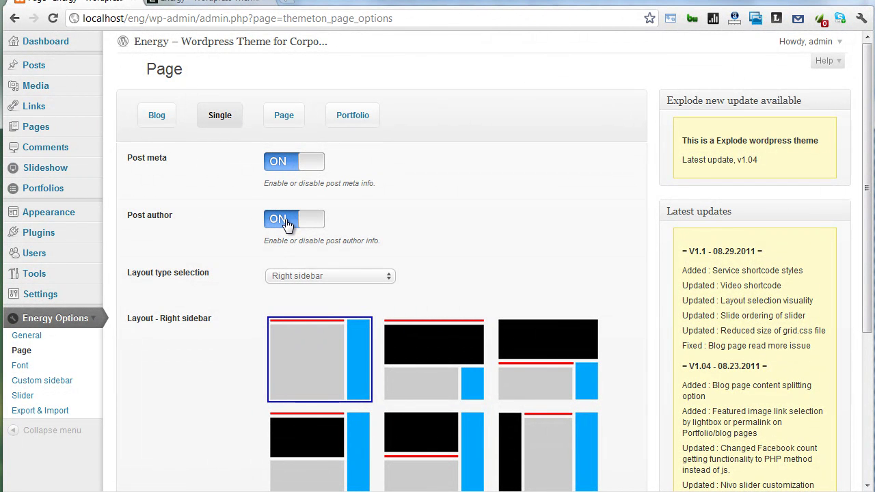
scroll(276, 278, "down", 3)
scroll(280, 285, "up", 3)
left_click(277, 276)
left_click(292, 302)
scroll(289, 297, "down", 1)
scroll(289, 296, "down", 2)
scroll(424, 308, "up", 3)
View the Page, then Portfolio options, leaving portfolio image height at 300 px.
left_click(286, 118)
scroll(273, 205, "down", 3)
scroll(292, 252, "up", 3)
left_click(351, 117)
scroll(328, 328, "down", 3)
scroll(328, 329, "up", 3)
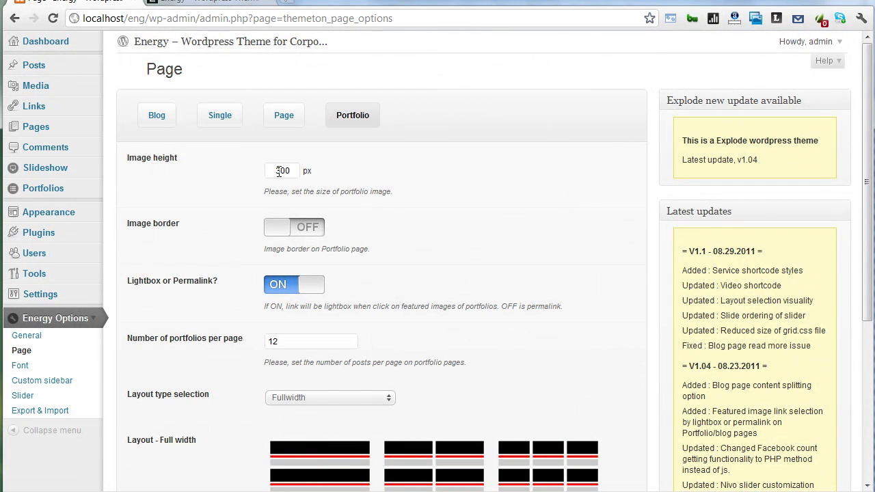
left_click(222, 180)
double_click(280, 170)
left_click(354, 189)
left_click_drag(265, 191, 399, 190)
left_click(400, 191)
scroll(407, 230, "down", 3)
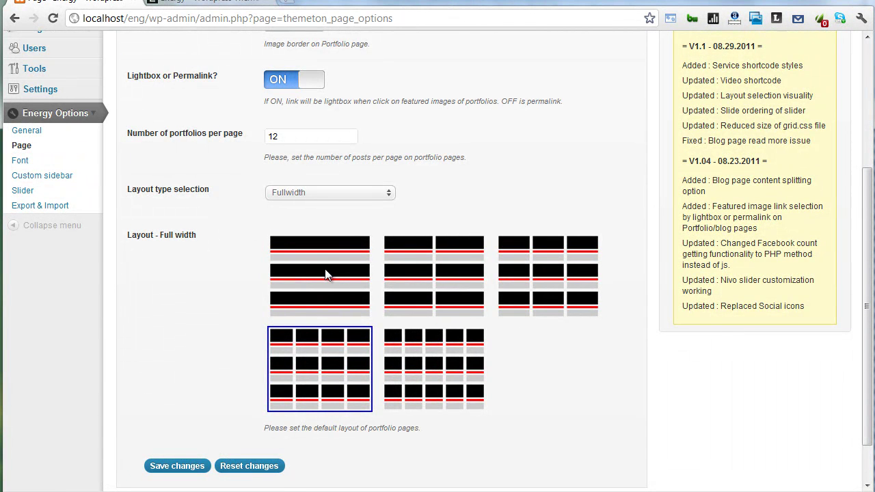
In Energy Font options, keep General font Helvetica Neue and Link decoration none.
left_click(21, 161)
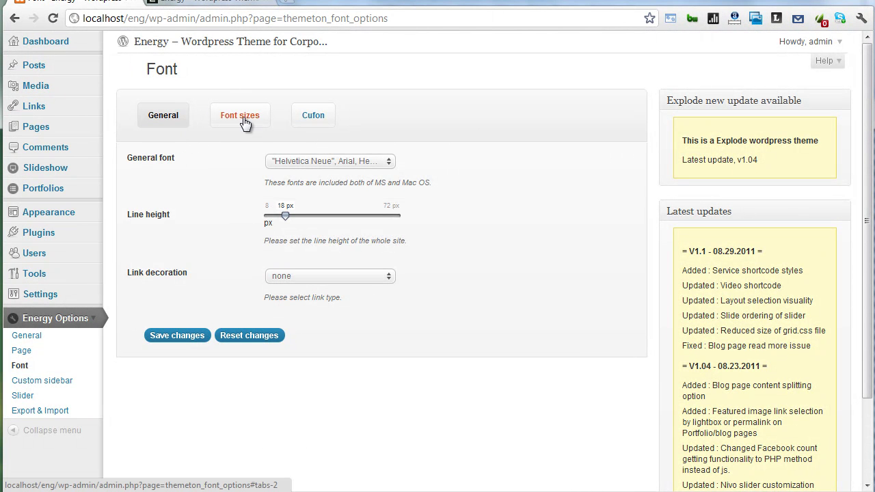
left_click(326, 163)
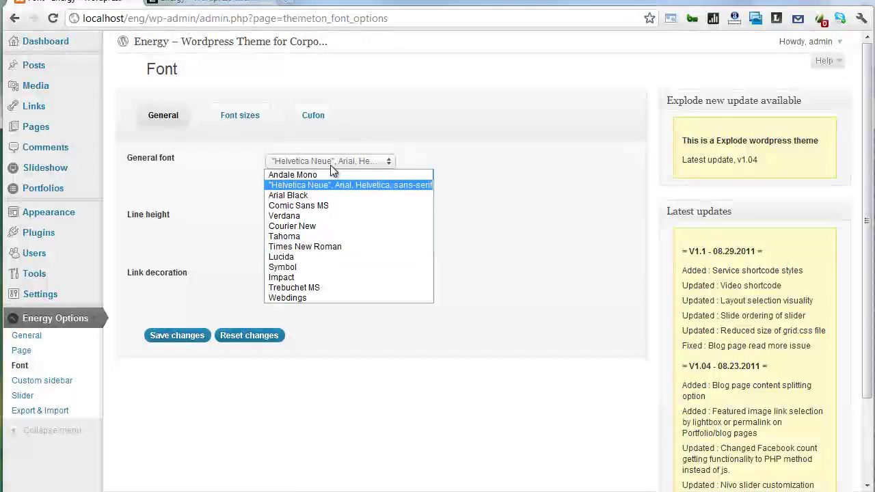
left_click(332, 162)
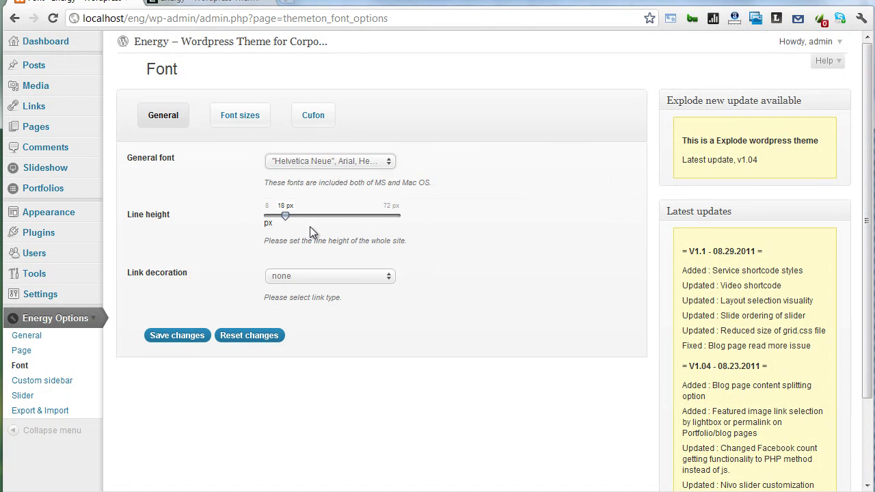
left_click(309, 277)
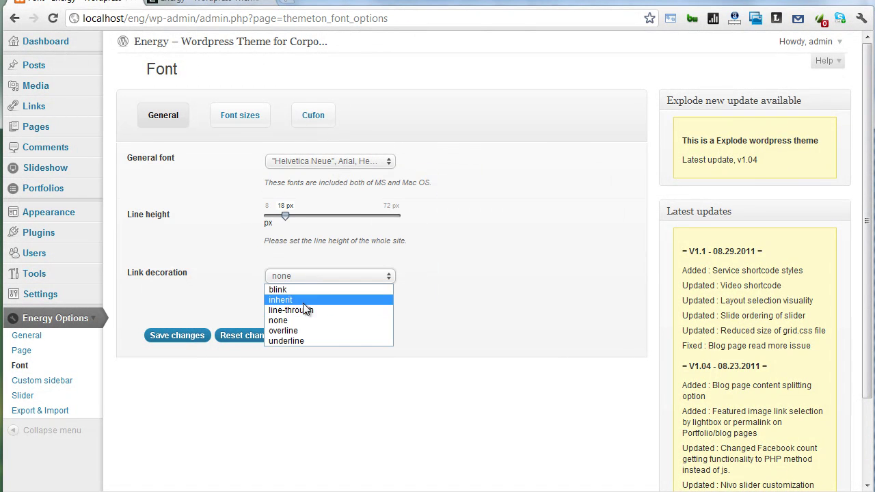
left_click(238, 286)
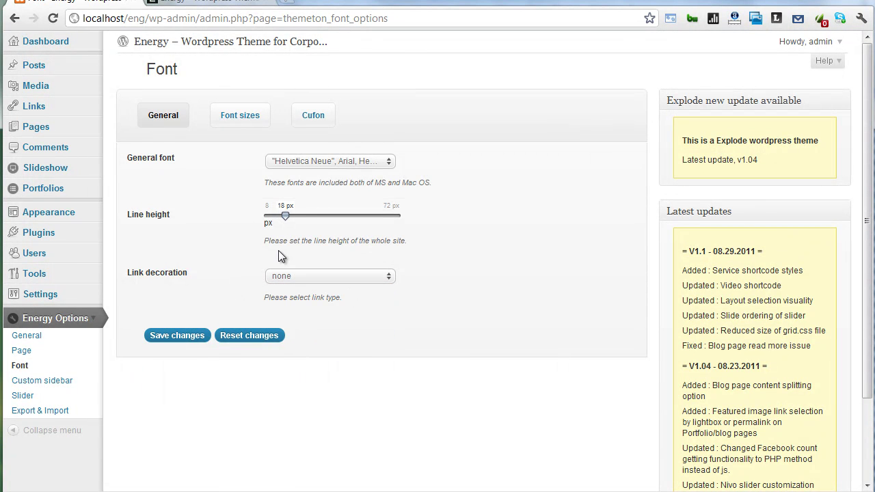
In the font size settings, enlarge the Logo description text to 11 px.
left_click(229, 113)
scroll(293, 225, "down", 2)
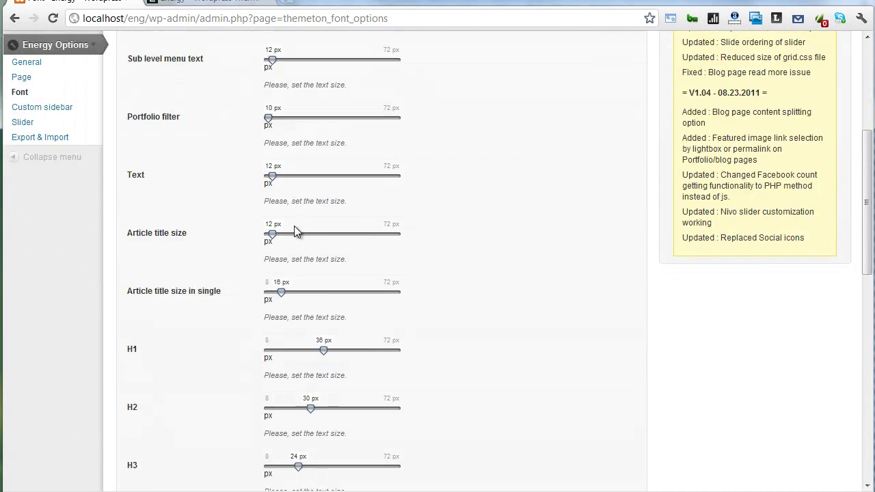
scroll(296, 226, "down", 6)
scroll(295, 232, "down", 3)
scroll(296, 232, "up", 6)
scroll(296, 233, "up", 3)
scroll(296, 231, "up", 3)
scroll(295, 231, "up", 1)
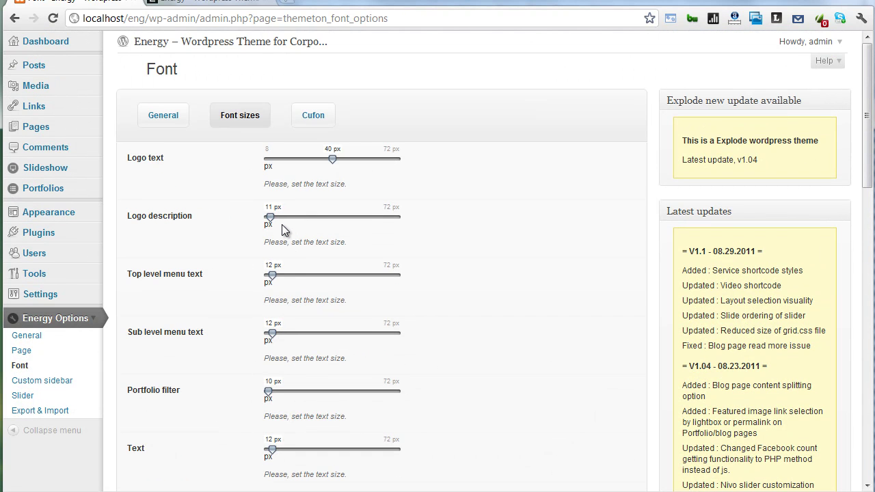
left_click_drag(270, 218, 329, 232)
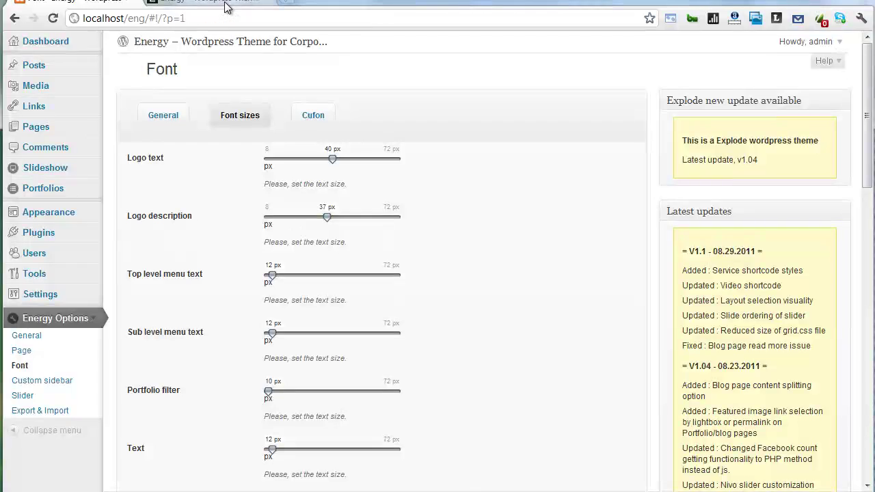
Preview the live site's Hello world! post, then return to the font size settings.
left_click(301, 42)
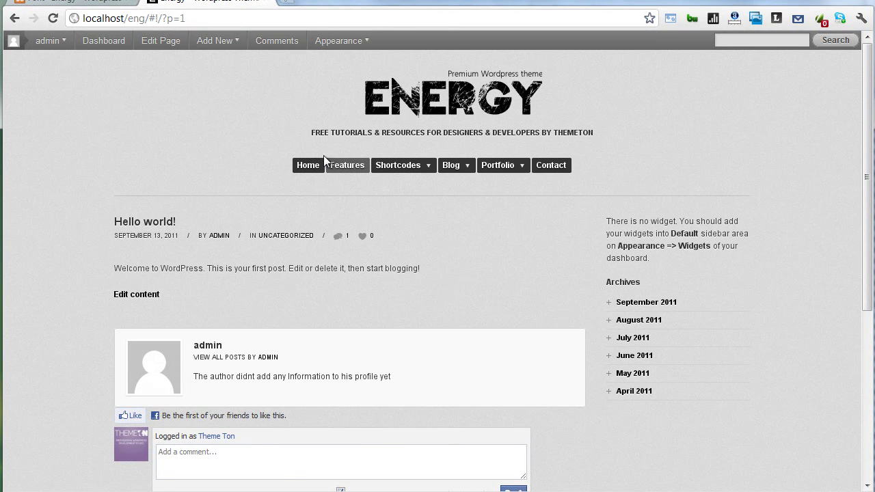
left_click(86, 7)
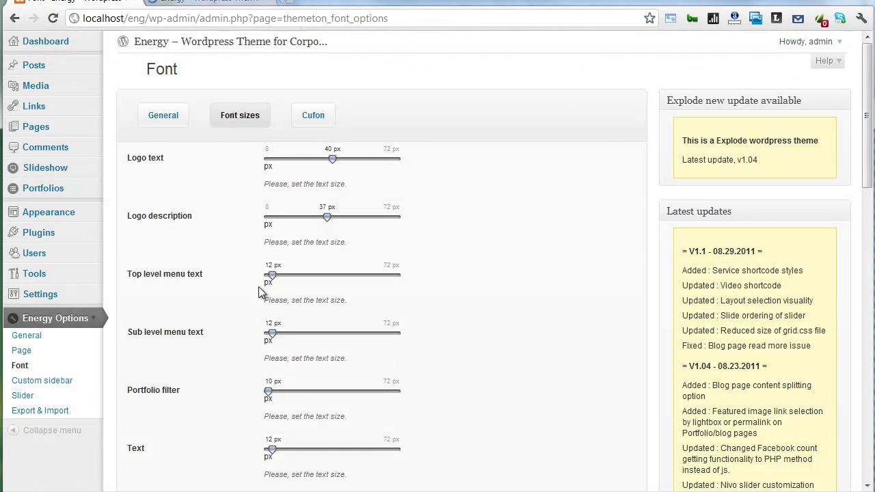
scroll(288, 315, "down", 5)
scroll(254, 276, "up", 5)
scroll(248, 274, "down", 4)
scroll(299, 367, "down", 8)
scroll(303, 372, "down", 2)
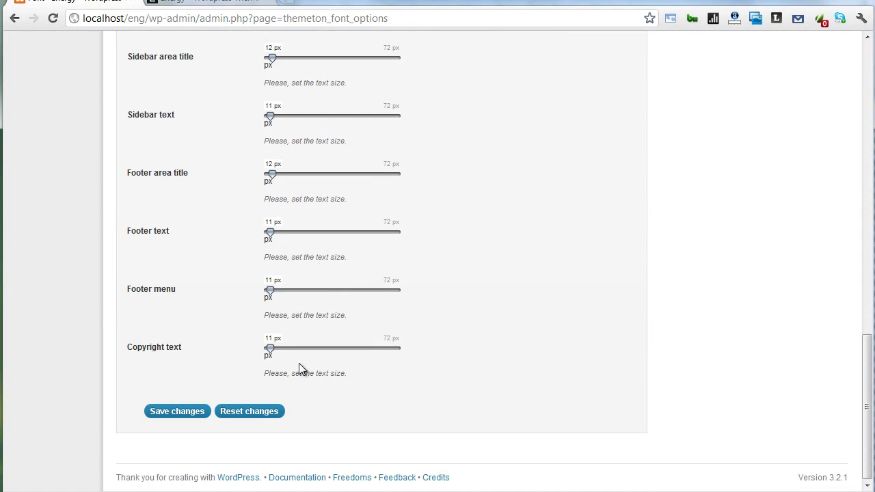
scroll(274, 410, "up", 4)
scroll(278, 400, "up", 5)
scroll(278, 392, "up", 5)
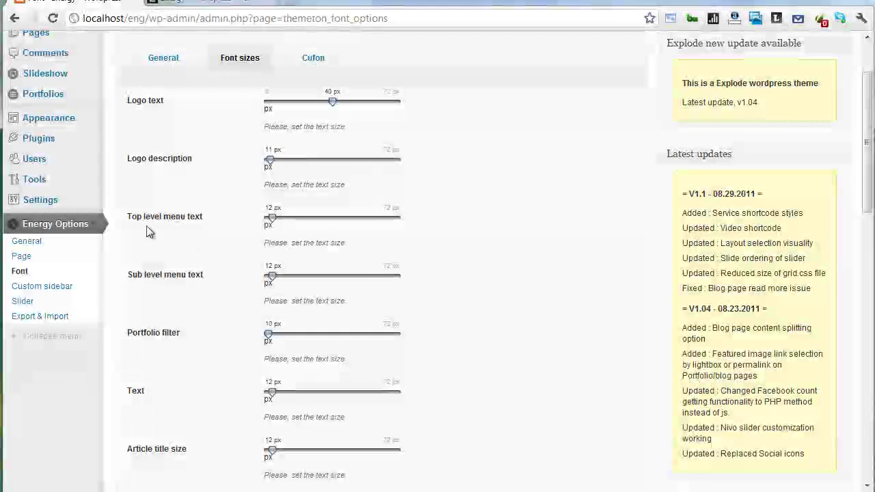
Raise the Top level menu text to 20 px and save the font settings.
left_click_drag(271, 223, 290, 220)
scroll(217, 219, "down", 1)
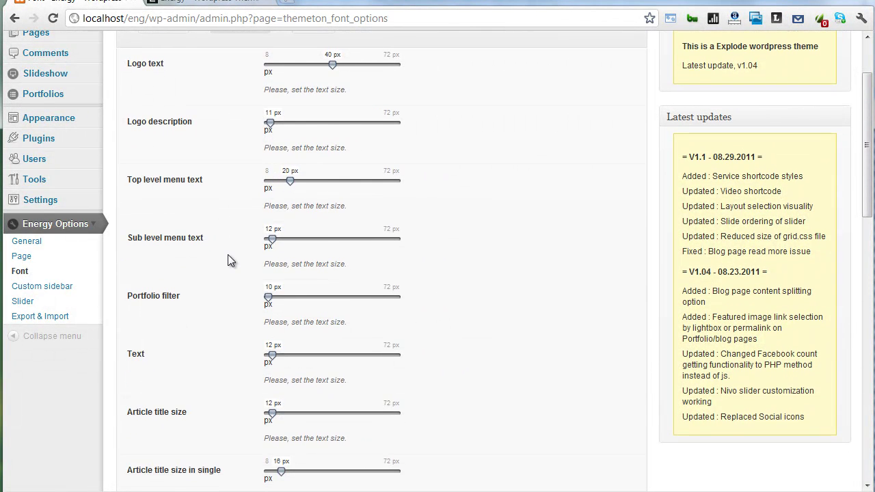
scroll(228, 255, "down", 4)
scroll(225, 301, "down", 8)
left_click(189, 405)
left_click(202, 4)
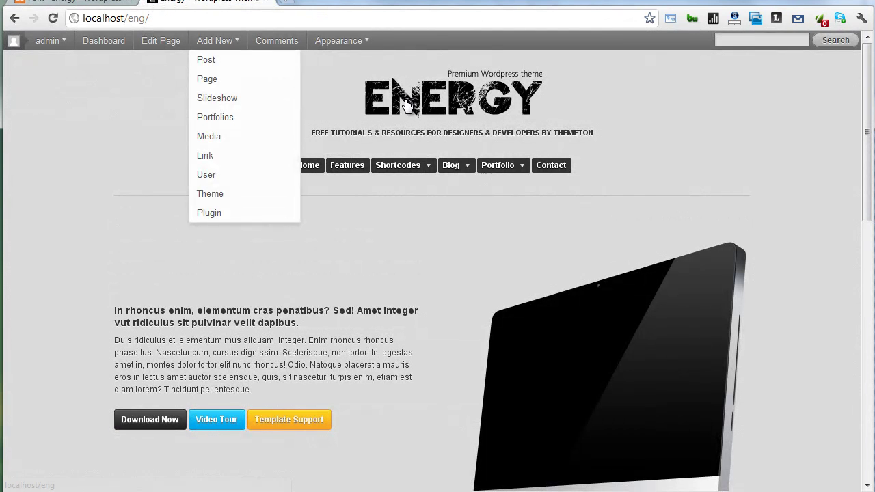
key("F5")
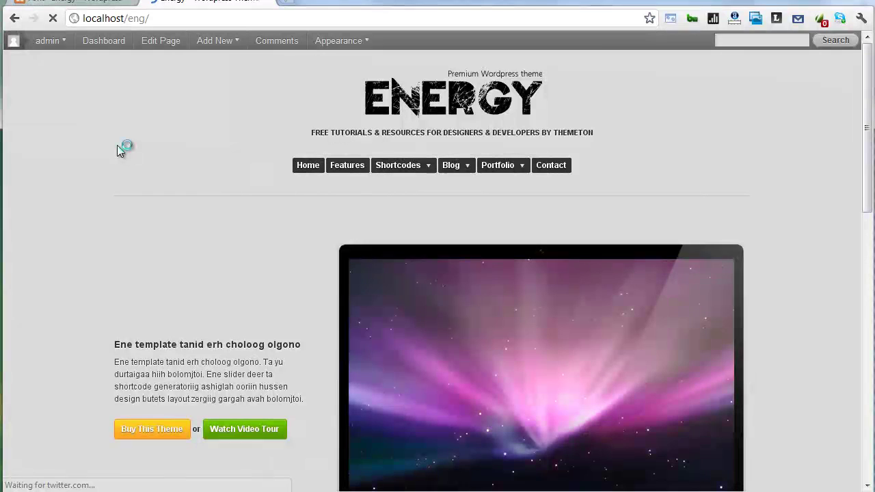
key("F5")
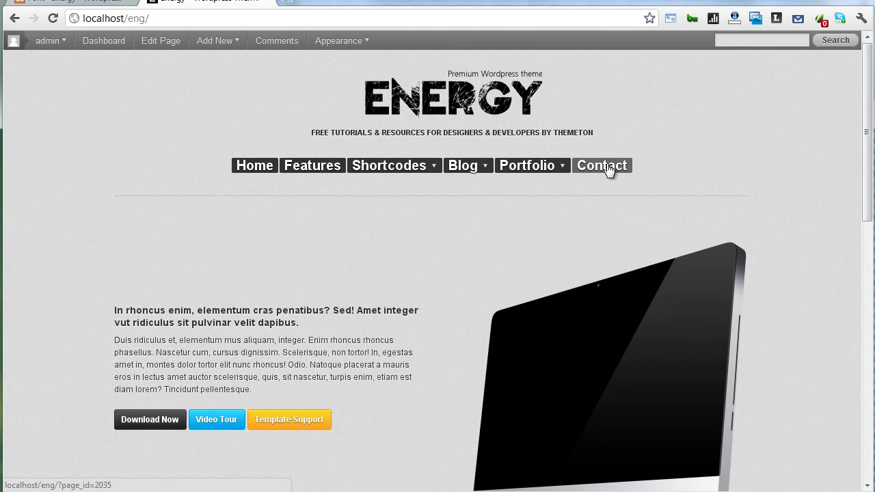
left_click(68, 4)
scroll(212, 397, "down", 2)
Reset the font settings to defaults and switch Cufon ON.
left_click(228, 412)
scroll(209, 377, "up", 3)
scroll(203, 352, "up", 10)
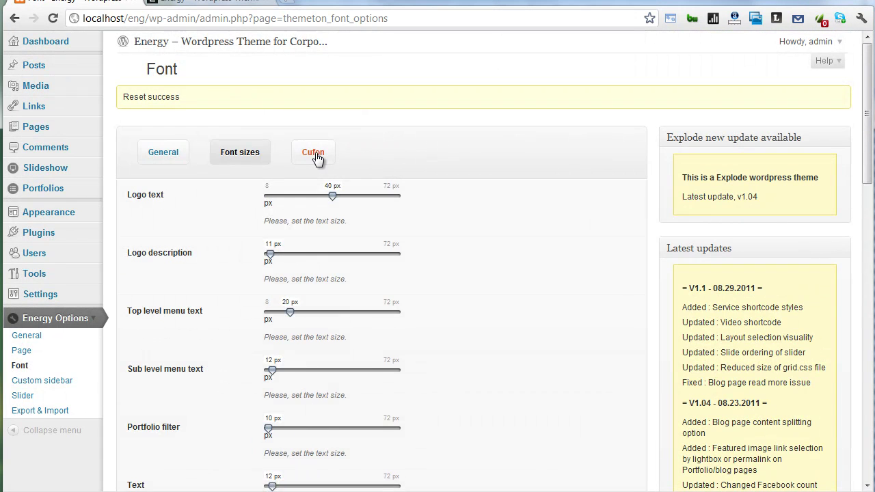
left_click(313, 151)
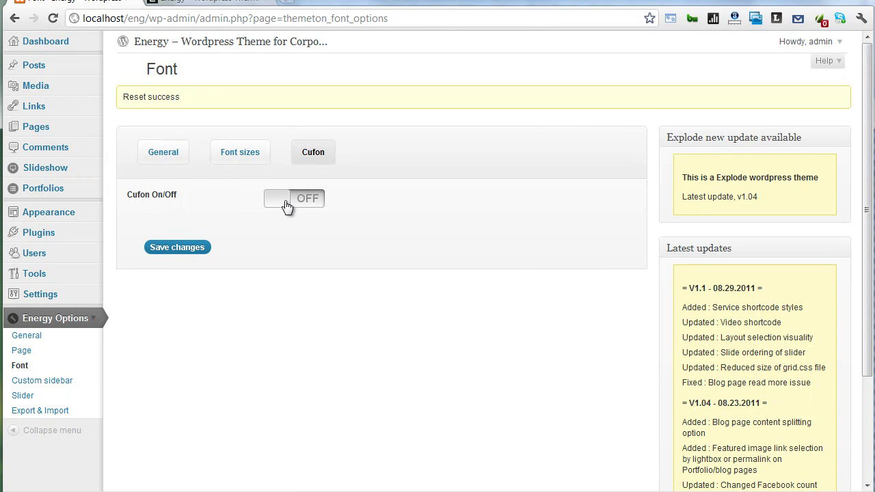
left_click(301, 169)
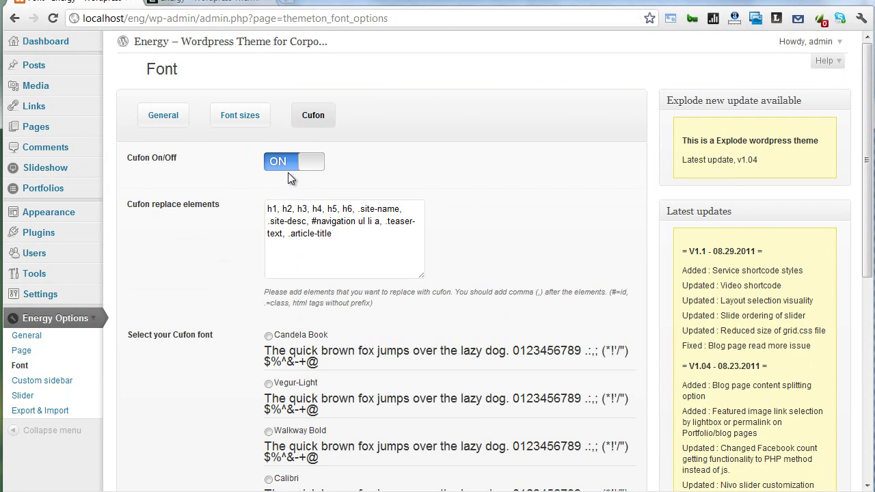
Browse the Cufon replace elements and font choices, then go to the Custom sidebar page.
scroll(263, 208, "down", 3)
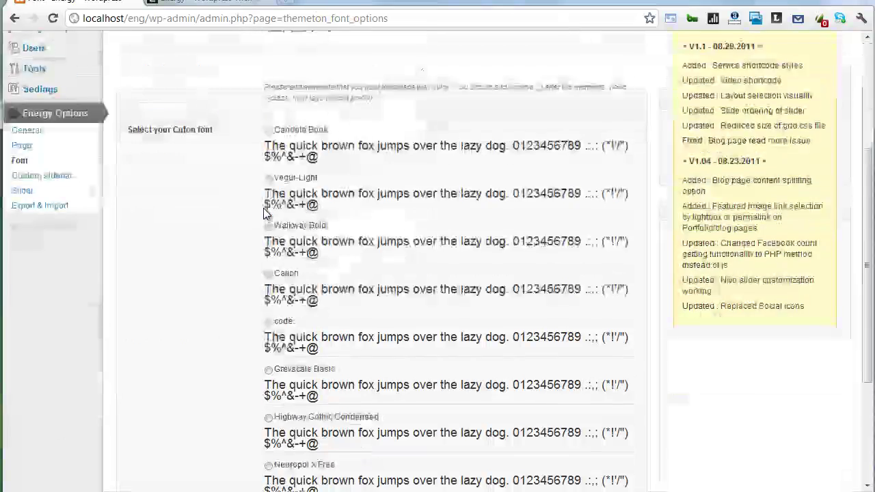
scroll(263, 208, "down", 3)
scroll(263, 208, "up", 4)
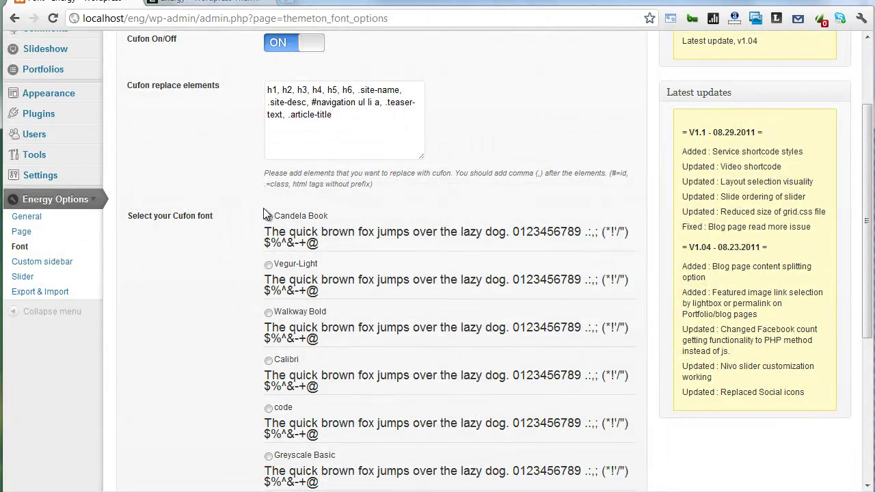
scroll(263, 208, "up", 2)
scroll(266, 208, "down", 4)
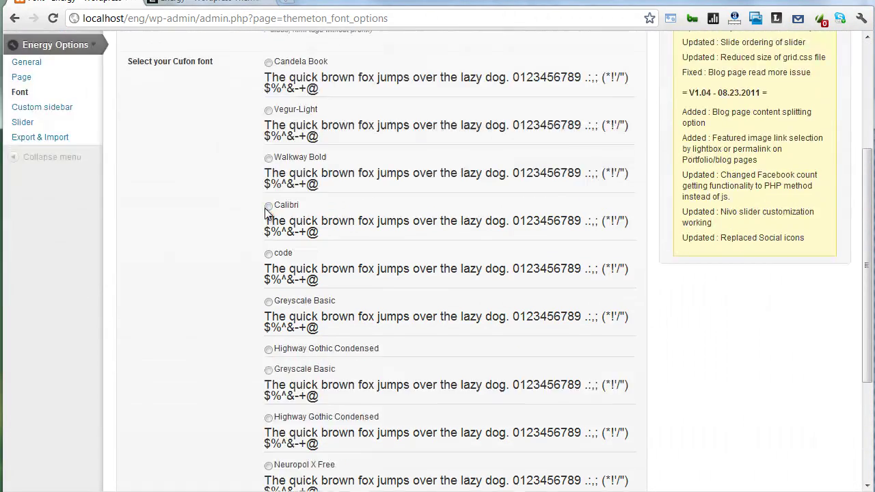
scroll(265, 209, "down", 2)
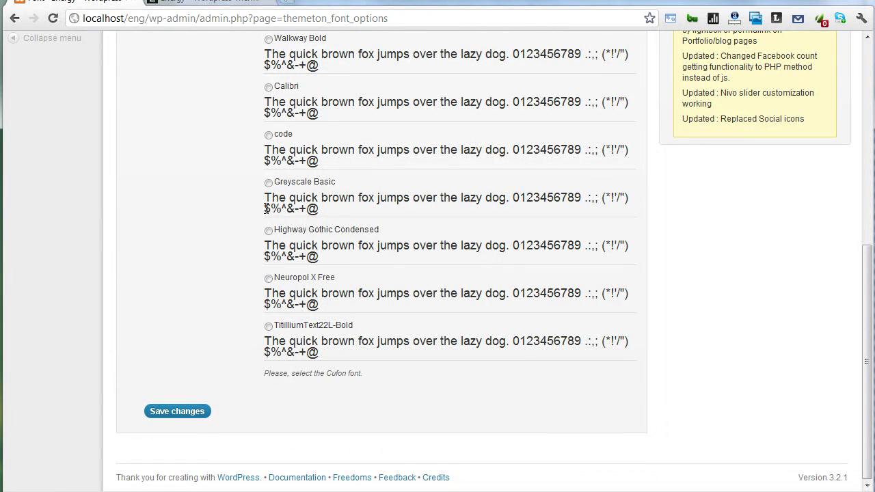
scroll(266, 208, "up", 5)
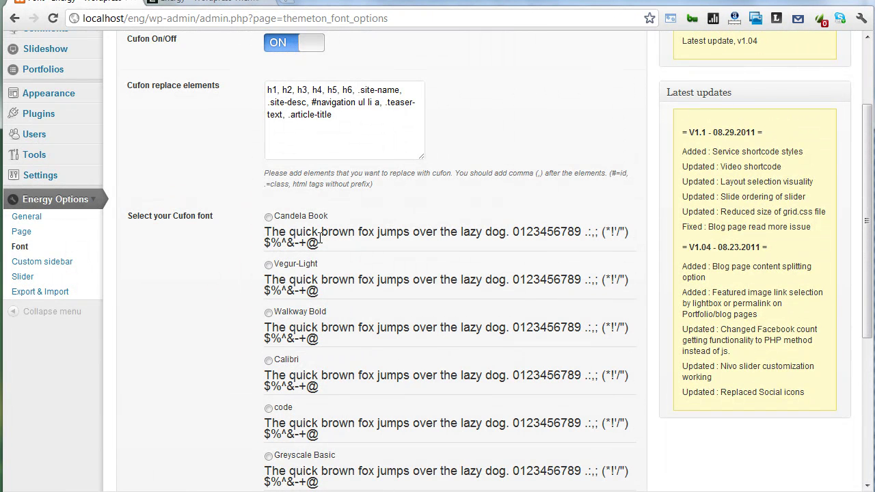
left_click(48, 264)
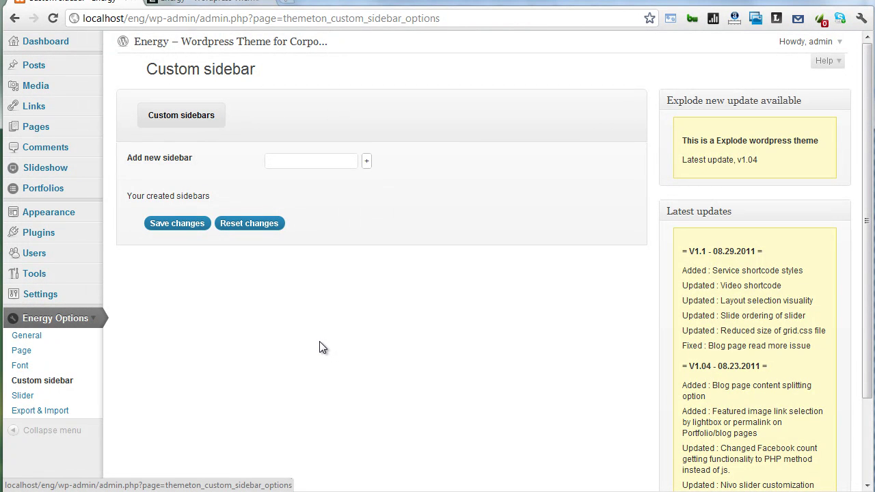
Open Energy's Slider settings and scroll through them to review the options.
left_click(30, 395)
scroll(222, 230, "down", 1)
scroll(219, 219, "down", 6)
scroll(219, 219, "down", 3)
scroll(220, 219, "up", 4)
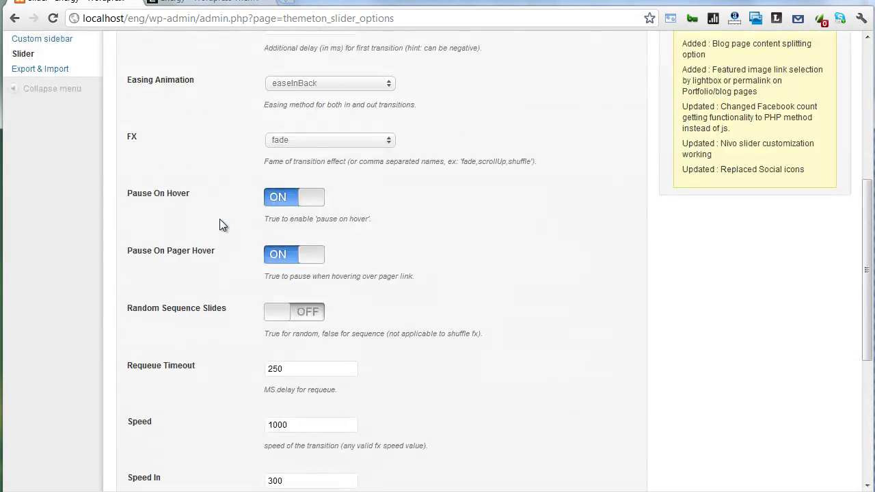
scroll(219, 219, "up", 4)
scroll(220, 219, "up", 1)
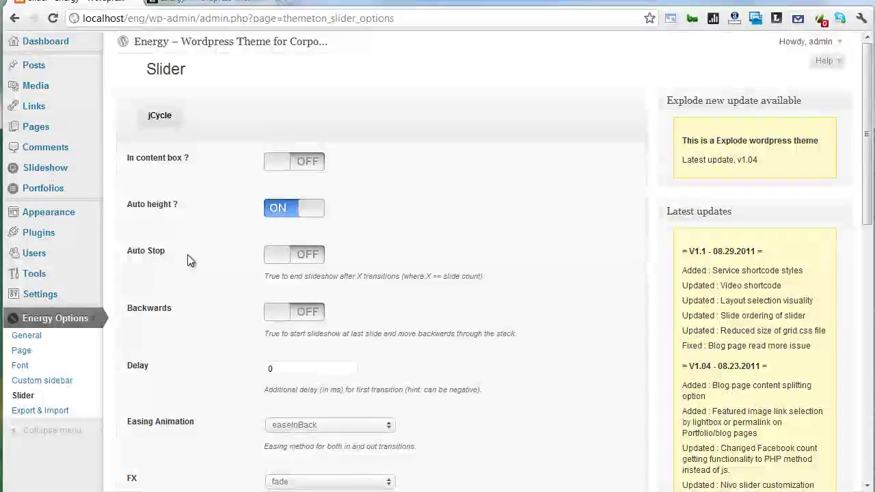
scroll(192, 260, "down", 3)
scroll(198, 268, "down", 5)
scroll(202, 274, "down", 3)
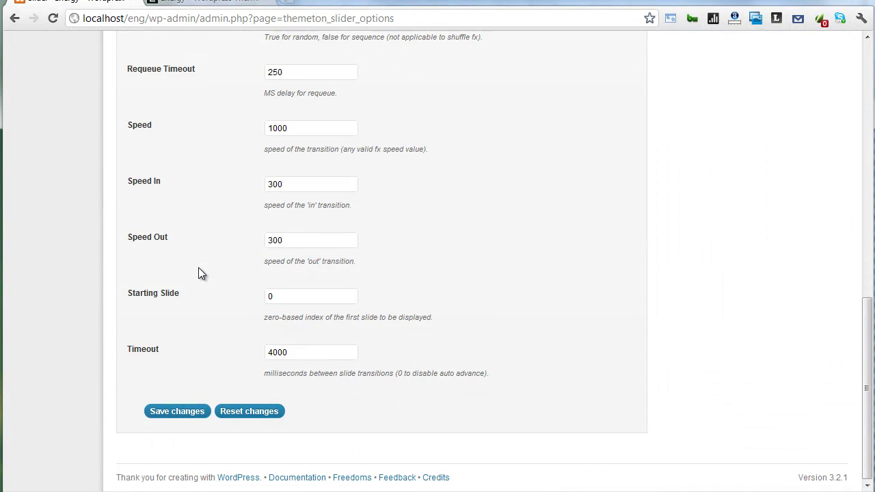
scroll(198, 267, "up", 5)
scroll(198, 267, "up", 10)
scroll(201, 261, "up", 5)
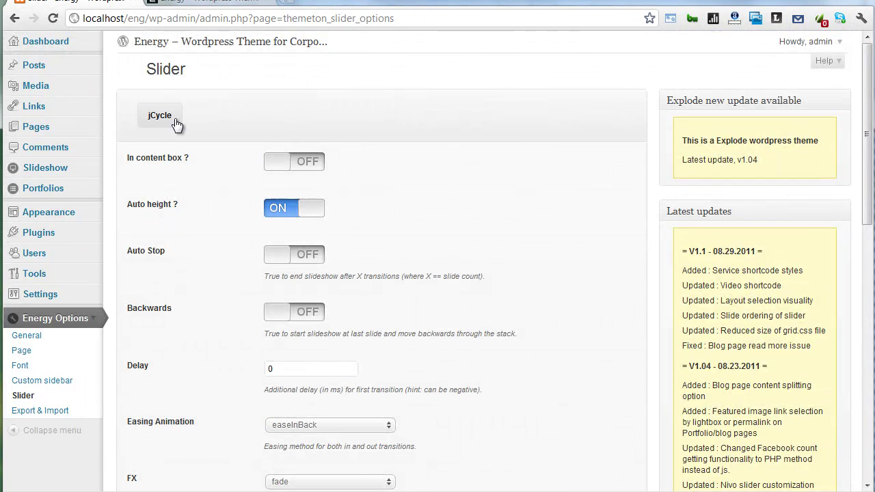
scroll(205, 157, "down", 2)
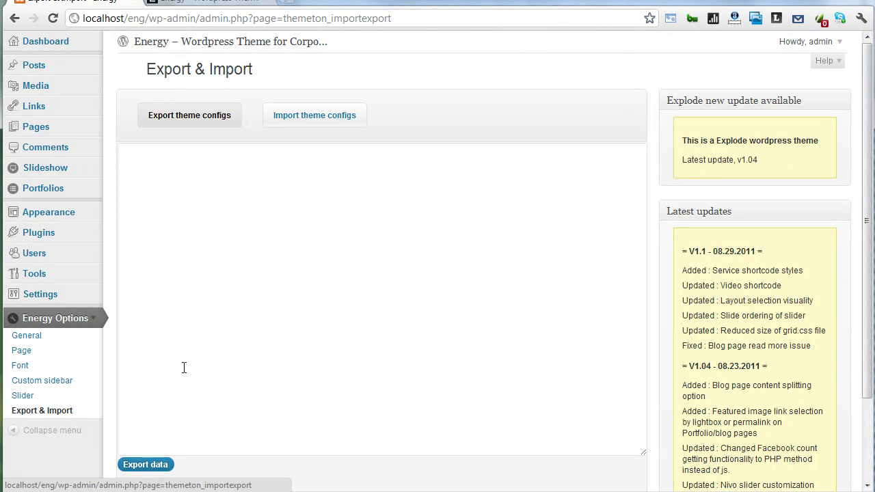
Export the Energy theme configuration and select all of the exported text.
left_click(158, 466)
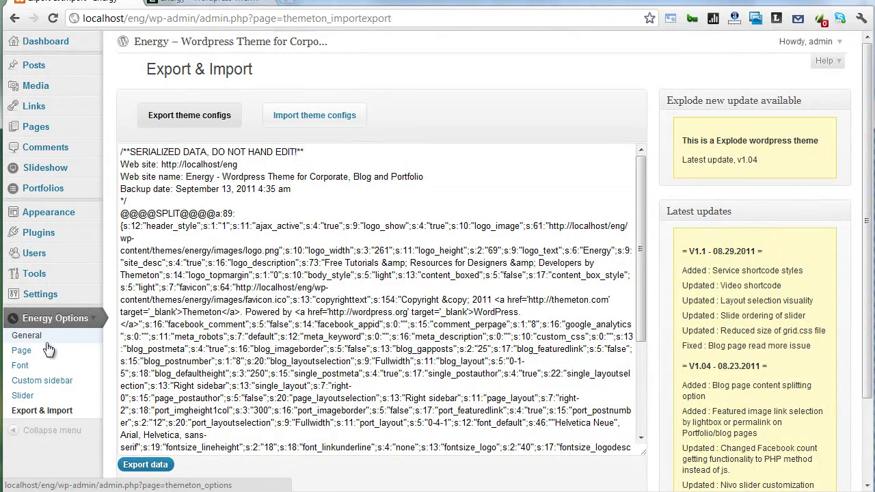
left_click(245, 361)
right_click(245, 361)
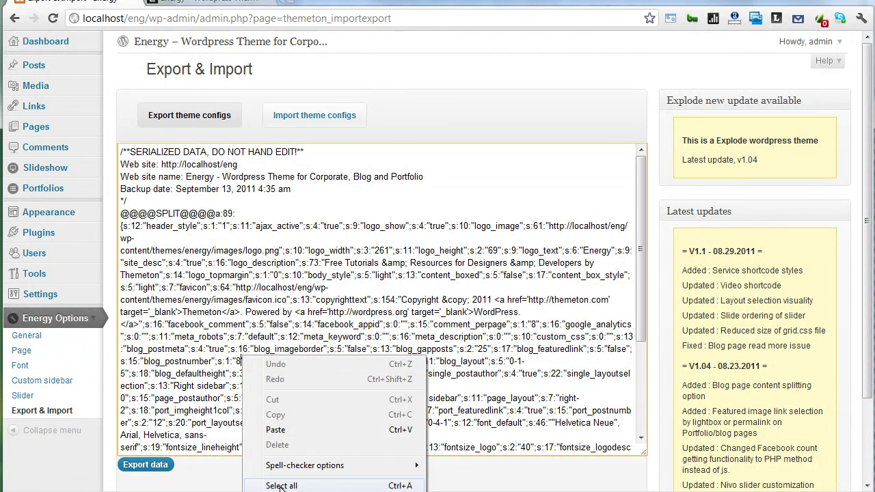
left_click(280, 485)
Copy the selected configuration and place the cursor in the empty Import theme configs box.
right_click(284, 385)
left_click(294, 438)
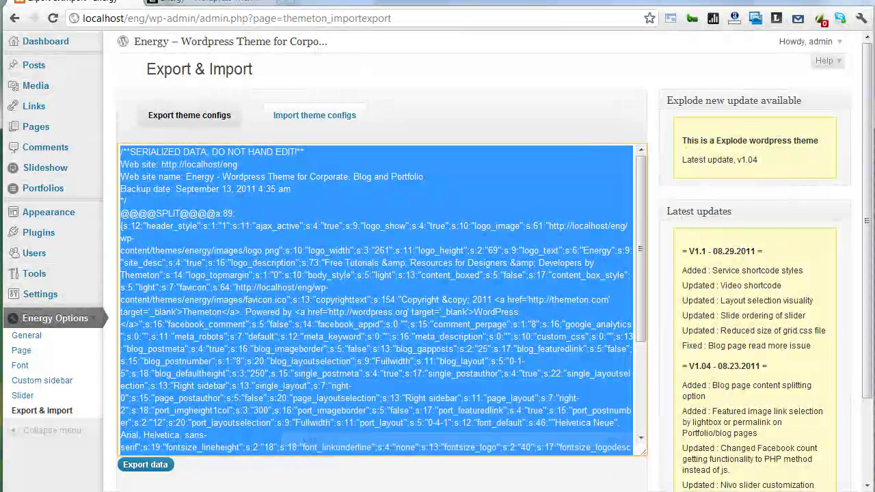
left_click(298, 117)
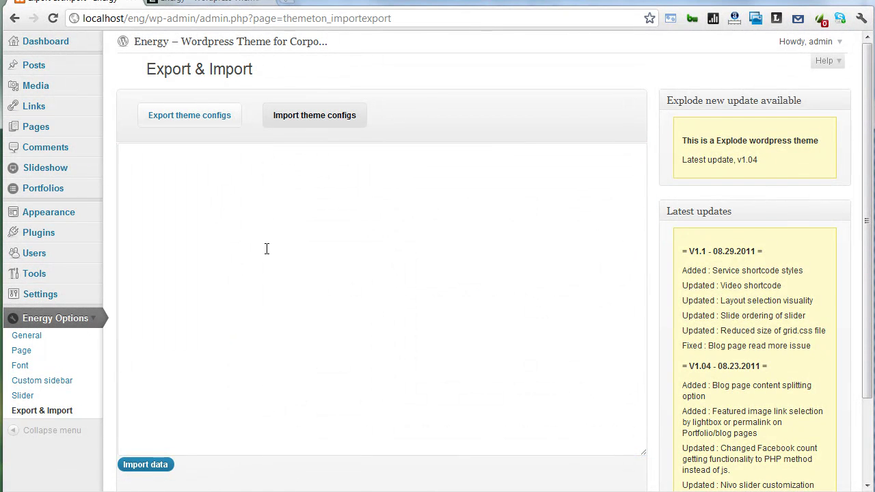
left_click(267, 249)
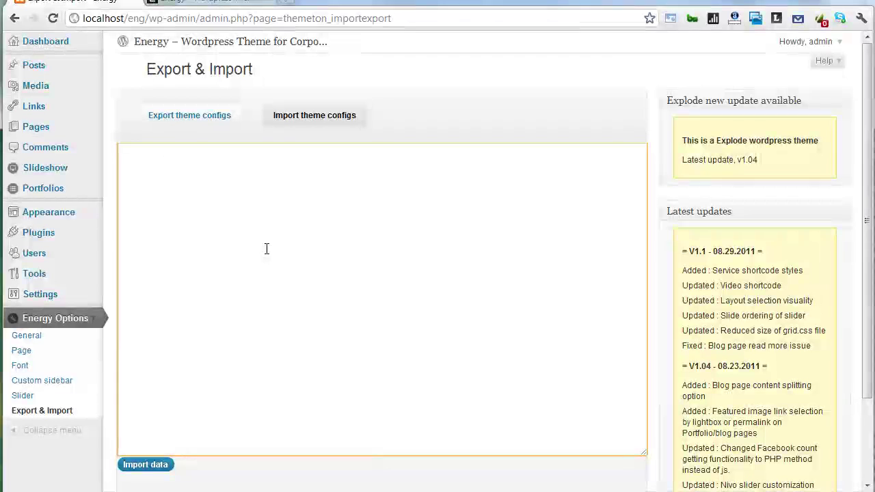